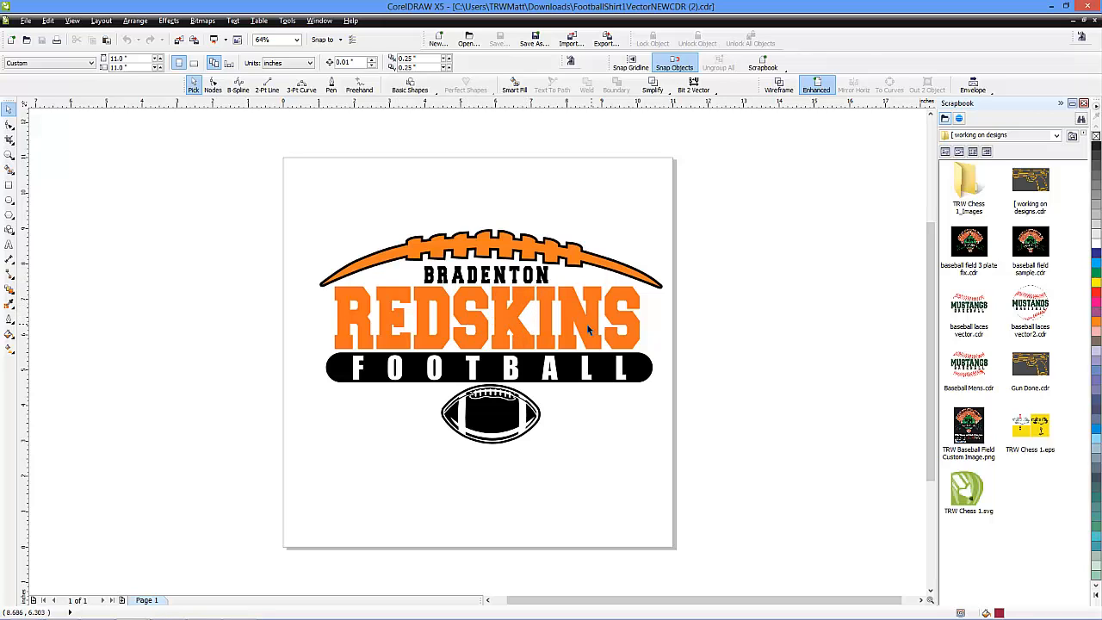
Examine the nodes of the orange REDSKINS lettering to see how it is built as a curve
scroll(533, 320, "up", 2)
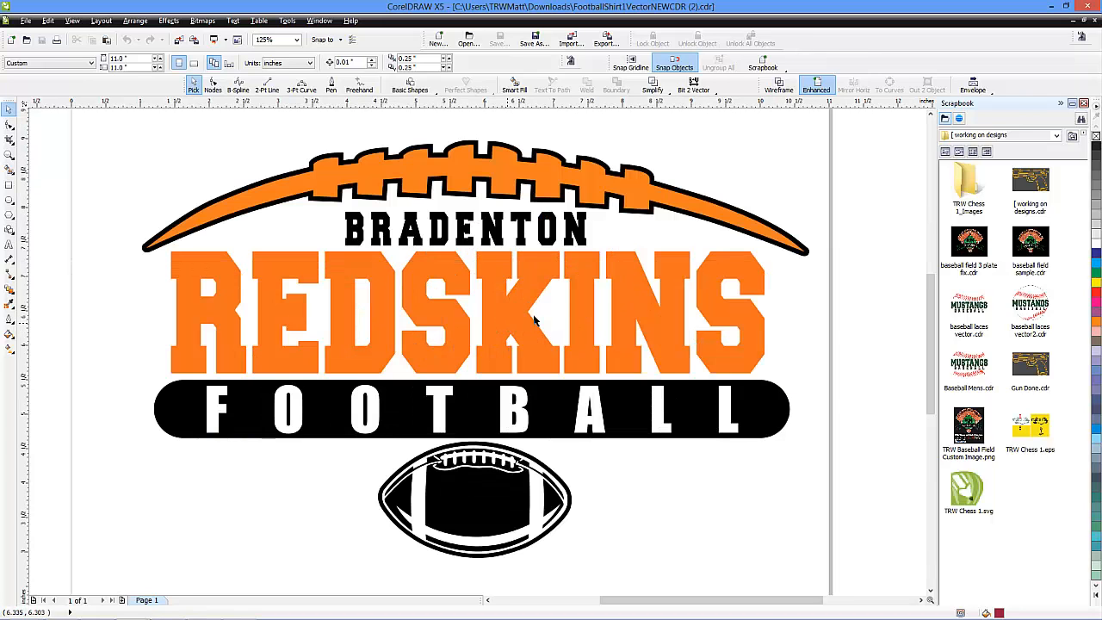
left_click(664, 334)
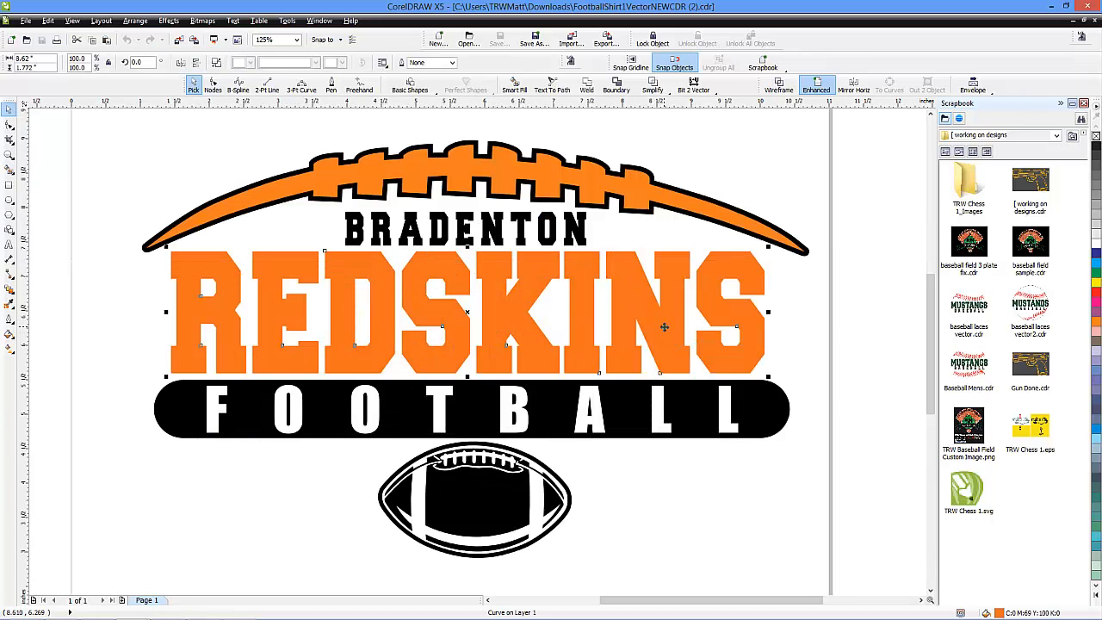
key("F10")
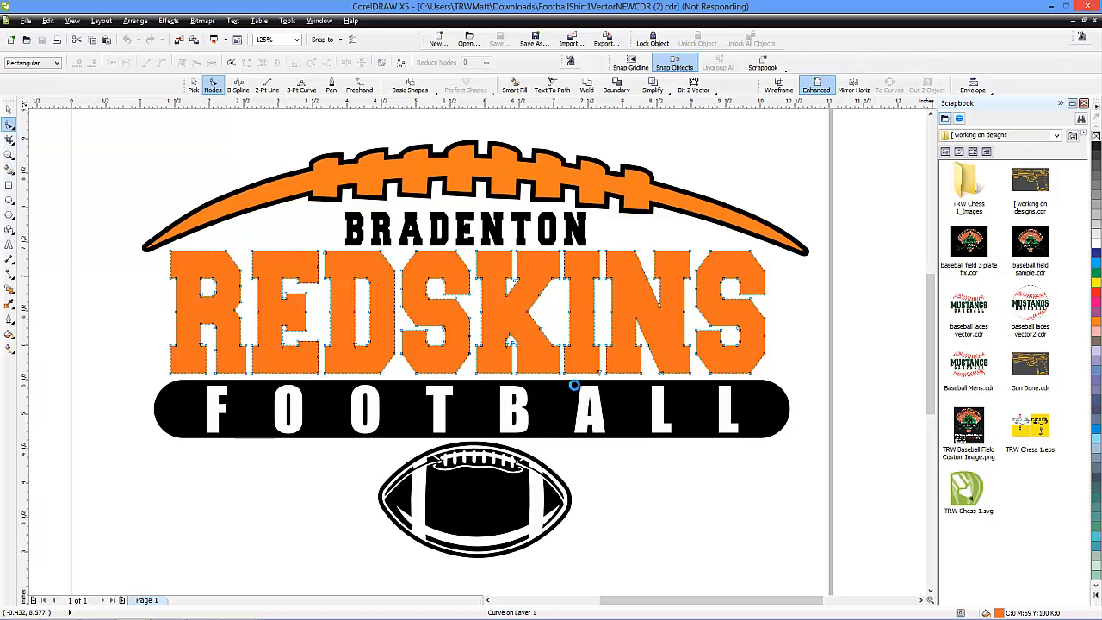
mouse_move(551, 618)
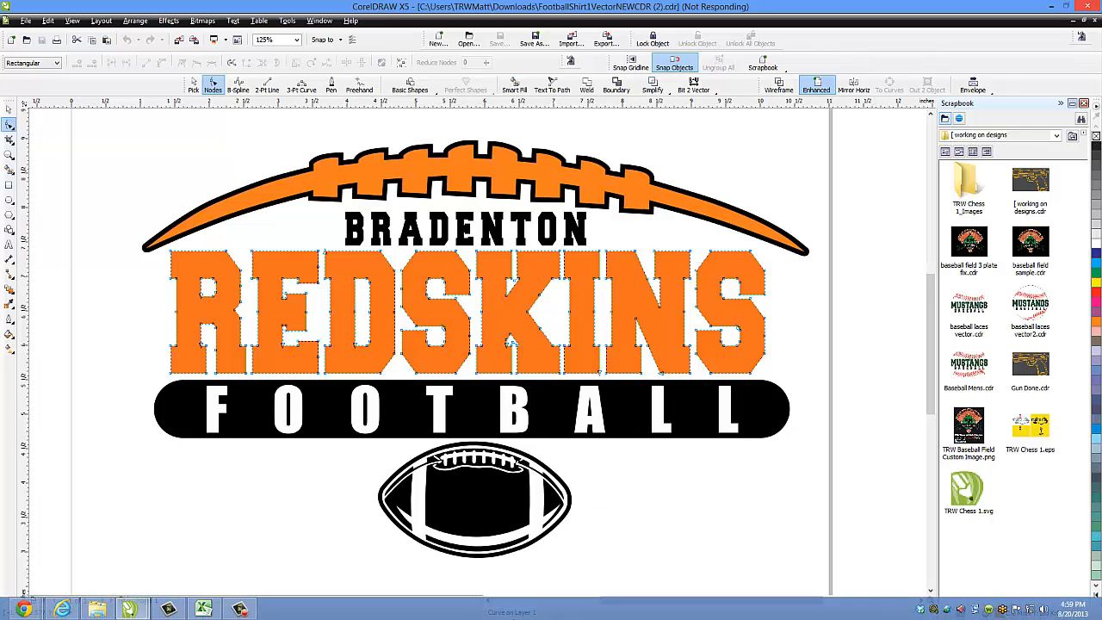
key("space")
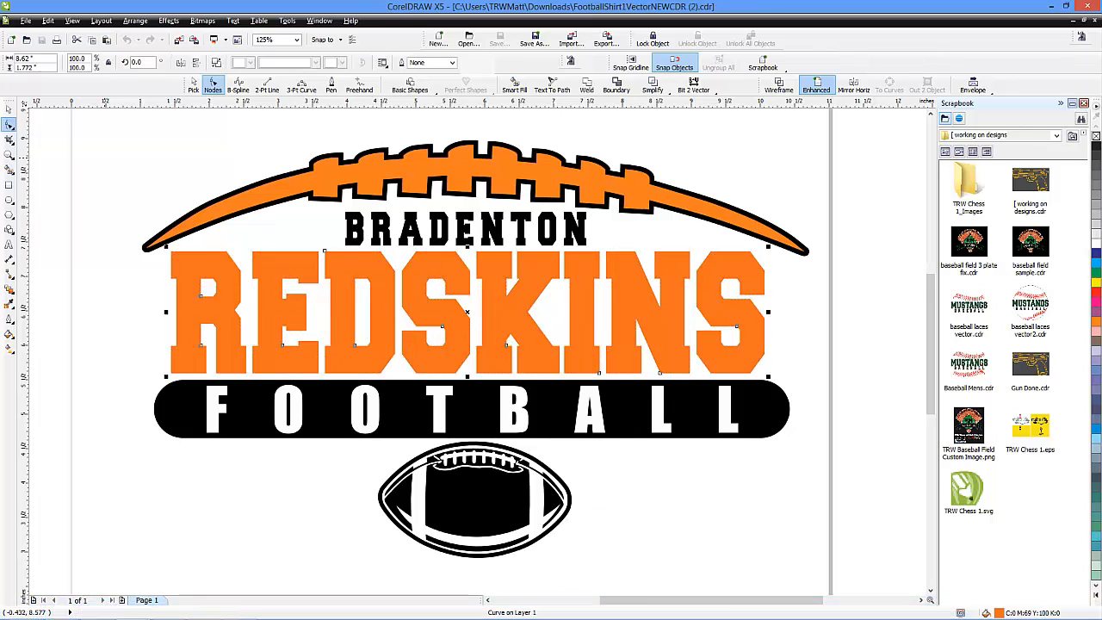
left_click(105, 157)
scroll(105, 156, "down", 1)
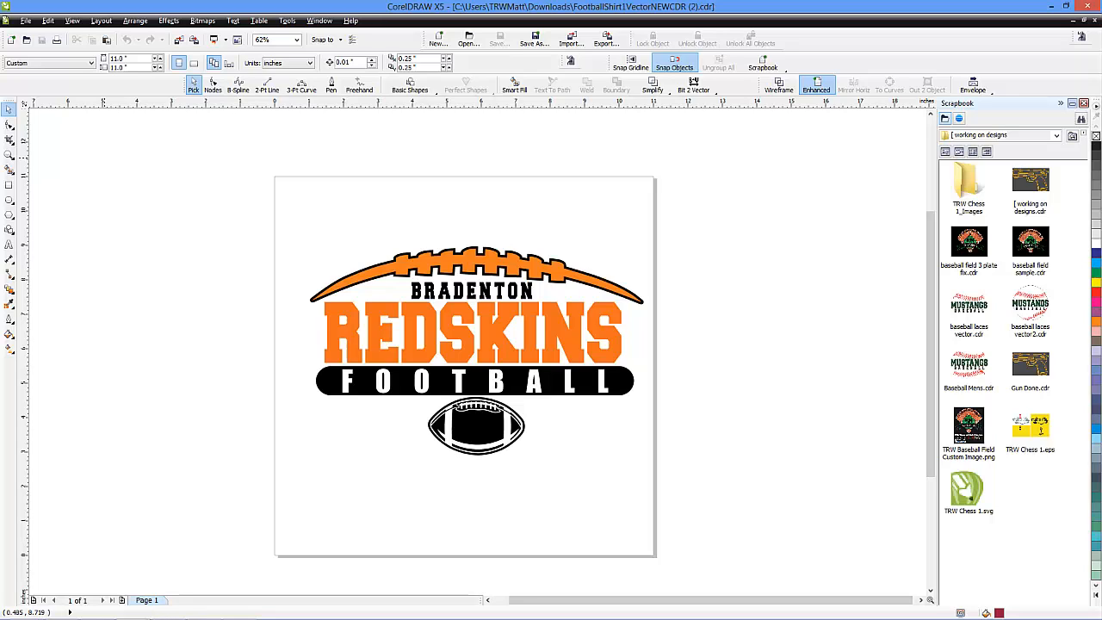
Close the Scrapbook to free up the workspace around the football design
left_click(1083, 103)
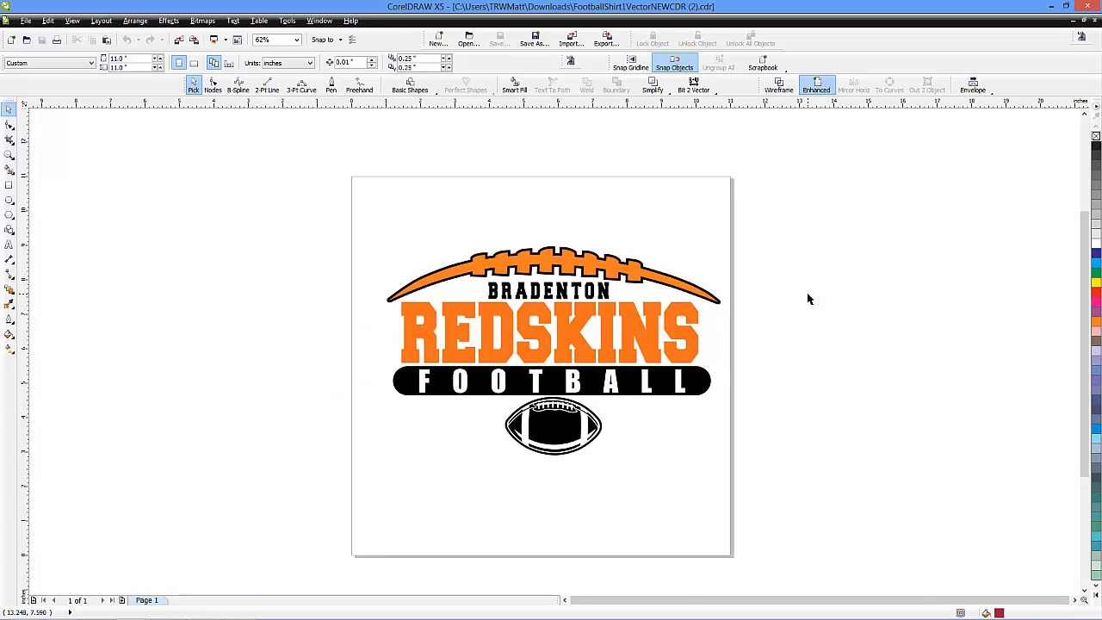
scroll(603, 347, "up", 1)
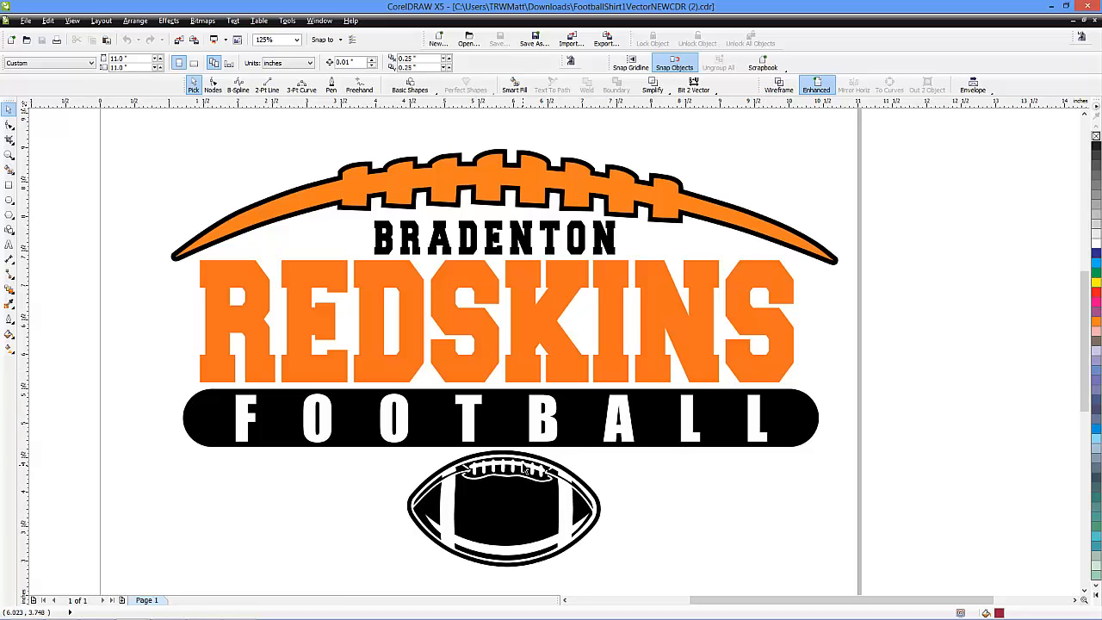
scroll(527, 275, "down", 1)
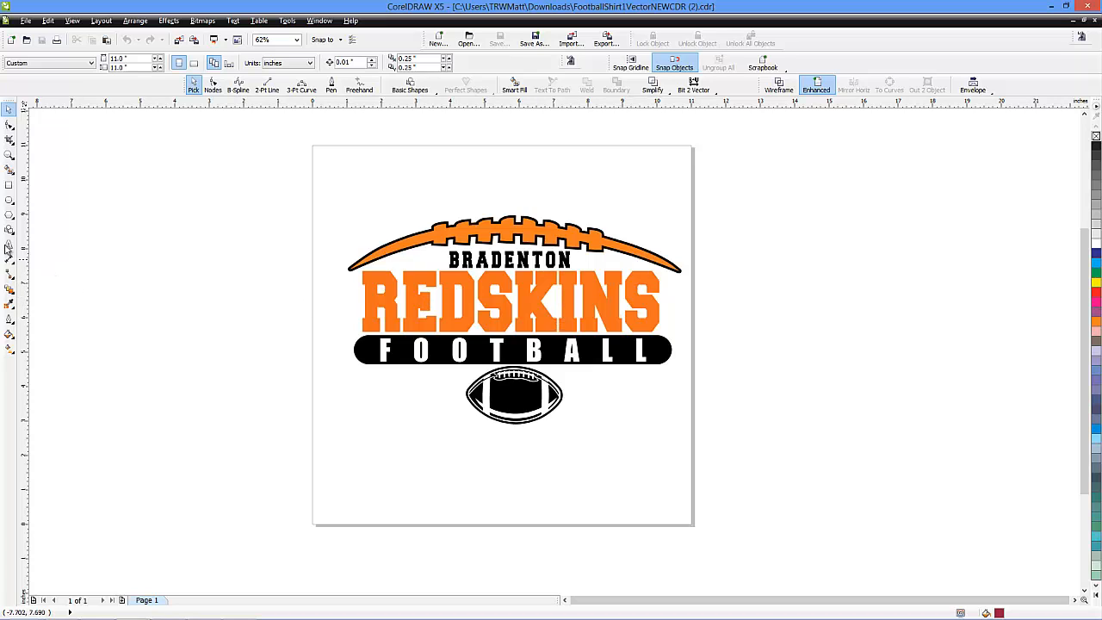
Add the artistic text REDSKINS in the empty area above the football laces
left_click(10, 245)
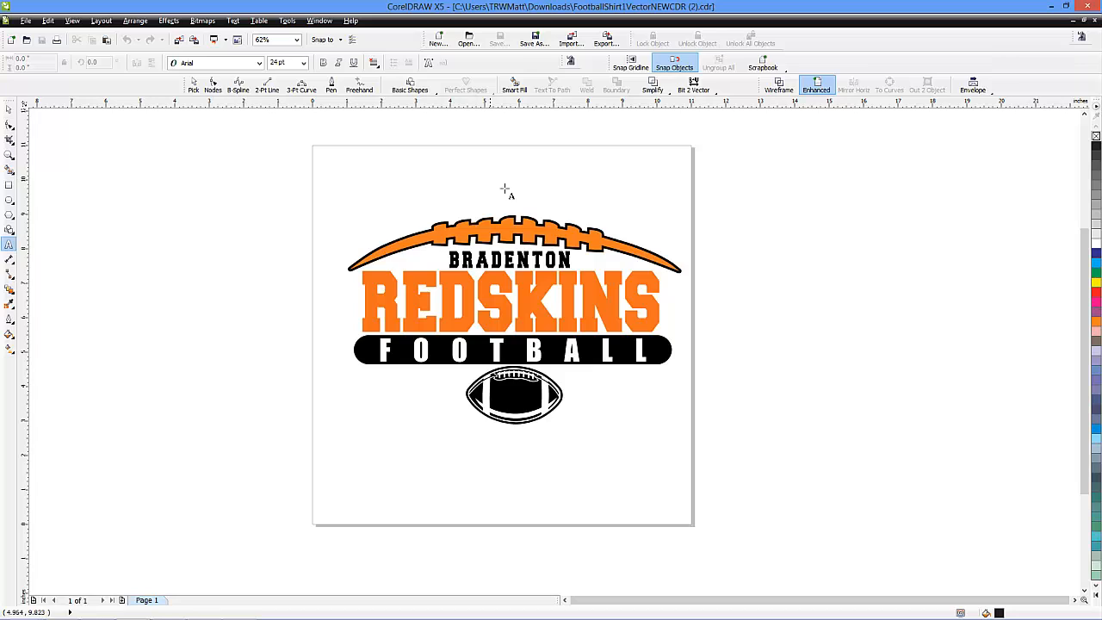
left_click(458, 186)
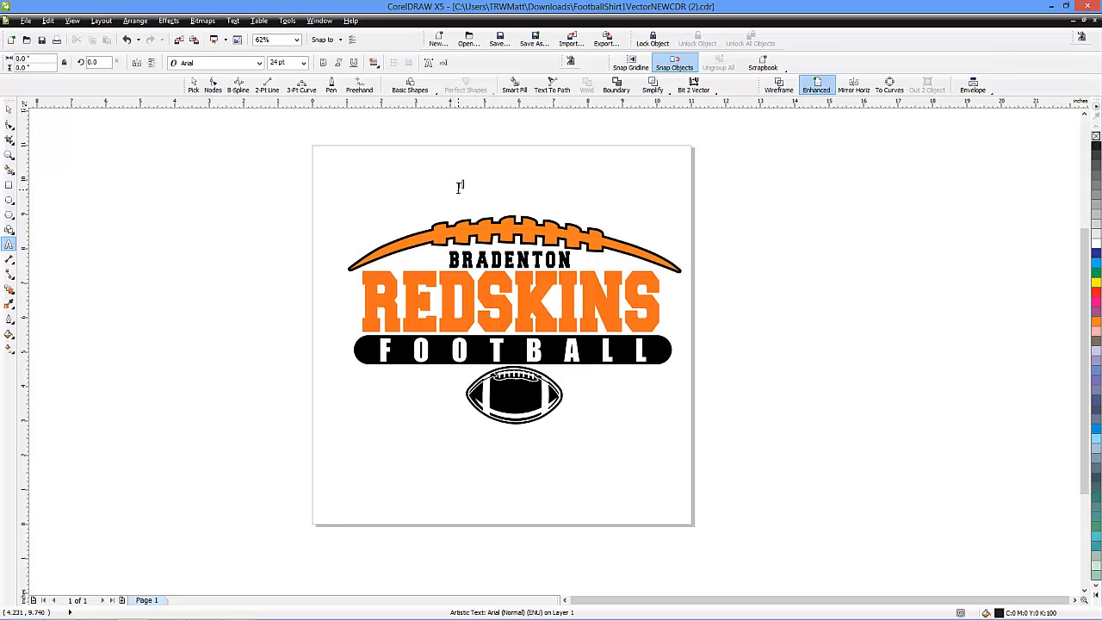
type("REDSKINS")
left_click(8, 108)
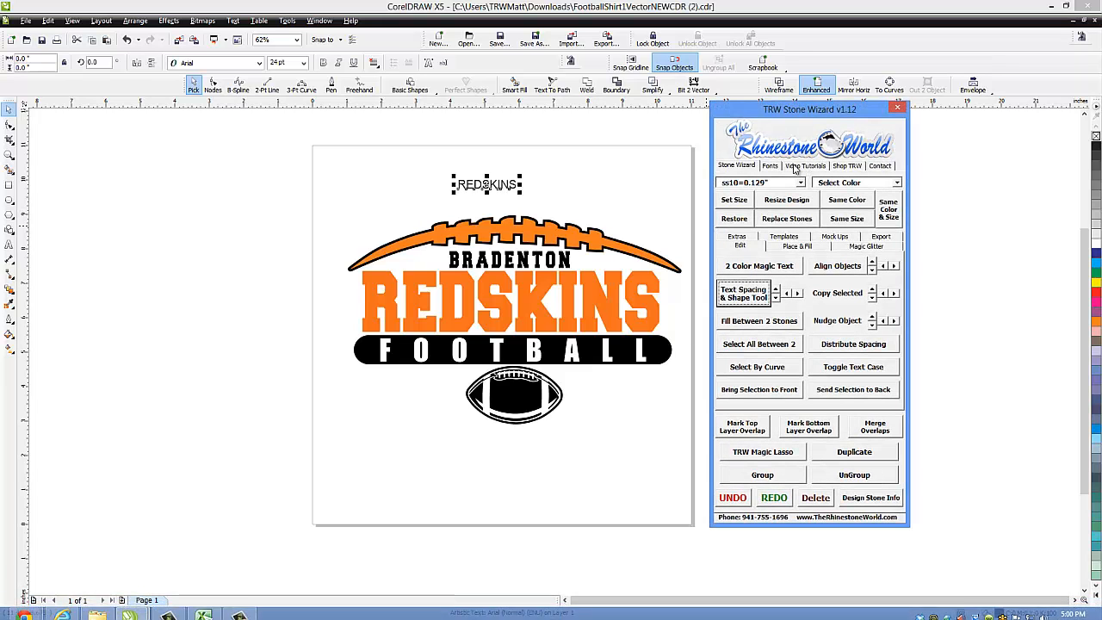
Search the Stone Wizard fonts for COLL and apply College-Black to the new REDSKINS text
left_click(770, 165)
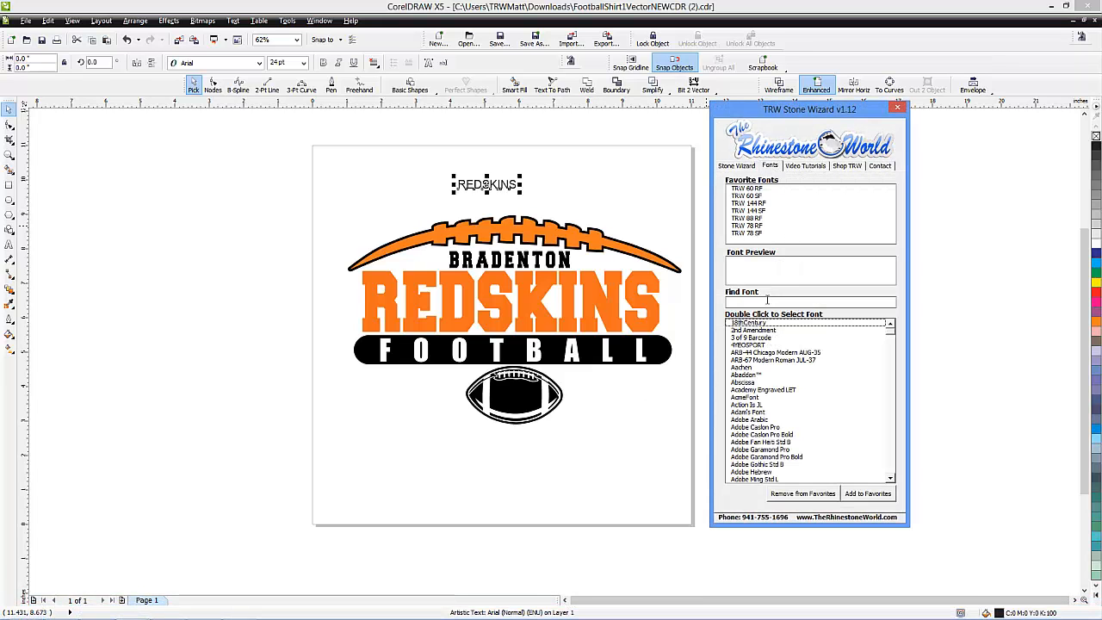
left_click(766, 301)
type("COLL")
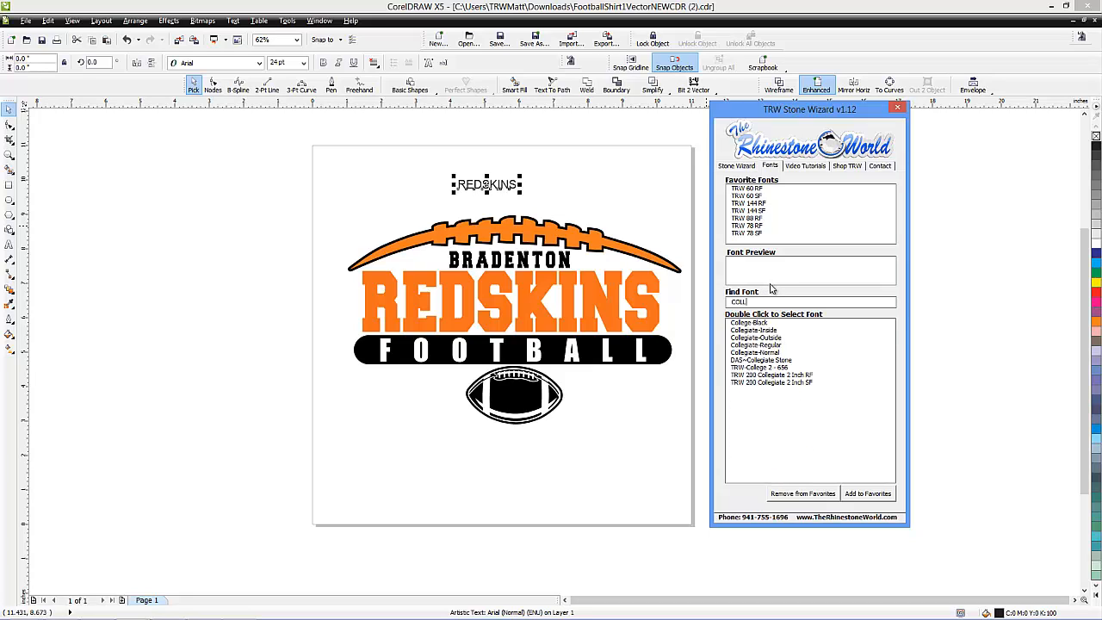
double_click(754, 324)
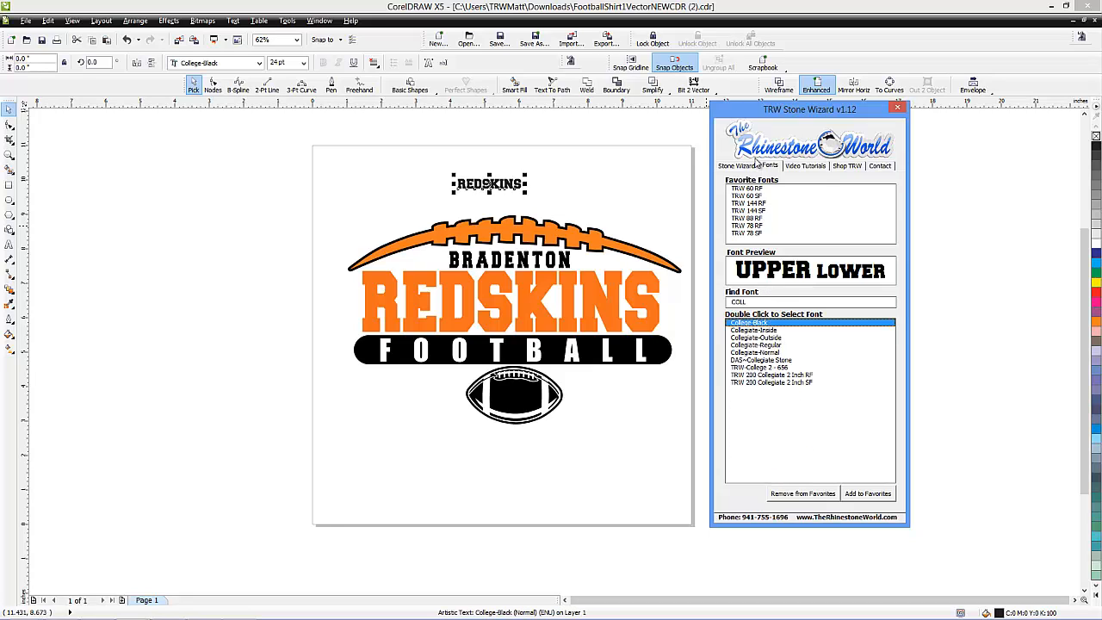
left_click(742, 166)
Enlarge the new text to about 8.863 by 1.811 inches and place it over the original orange REDSKINS lettering
left_click_drag(524, 191, 708, 297)
left_click_drag(659, 202, 675, 315)
scroll(565, 314, "down", 1)
scroll(566, 313, "up", 2)
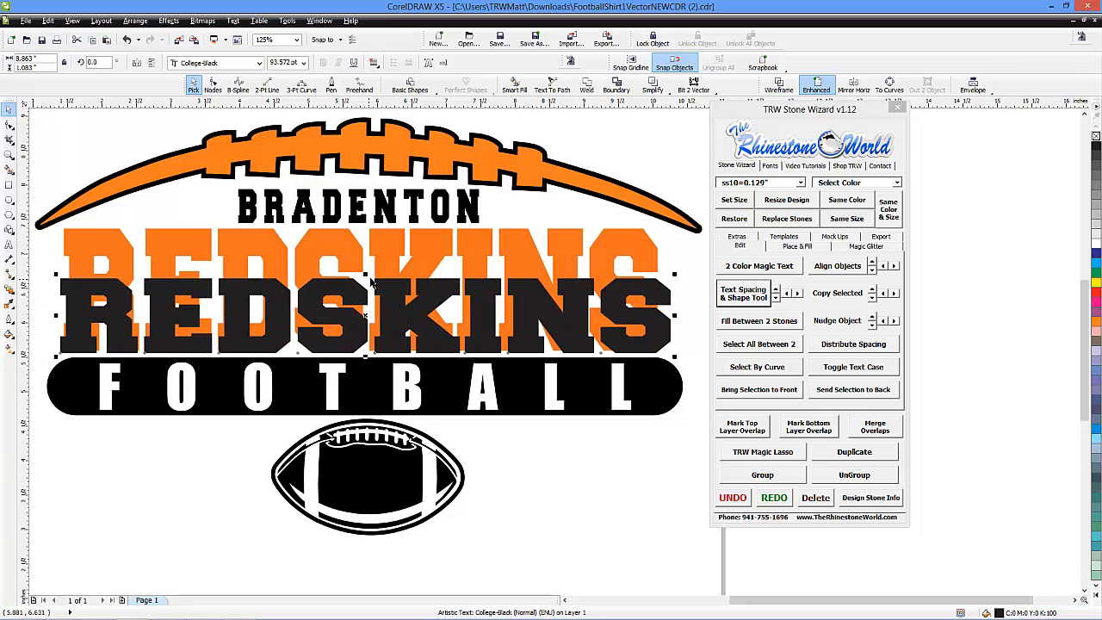
left_click_drag(366, 274, 371, 227)
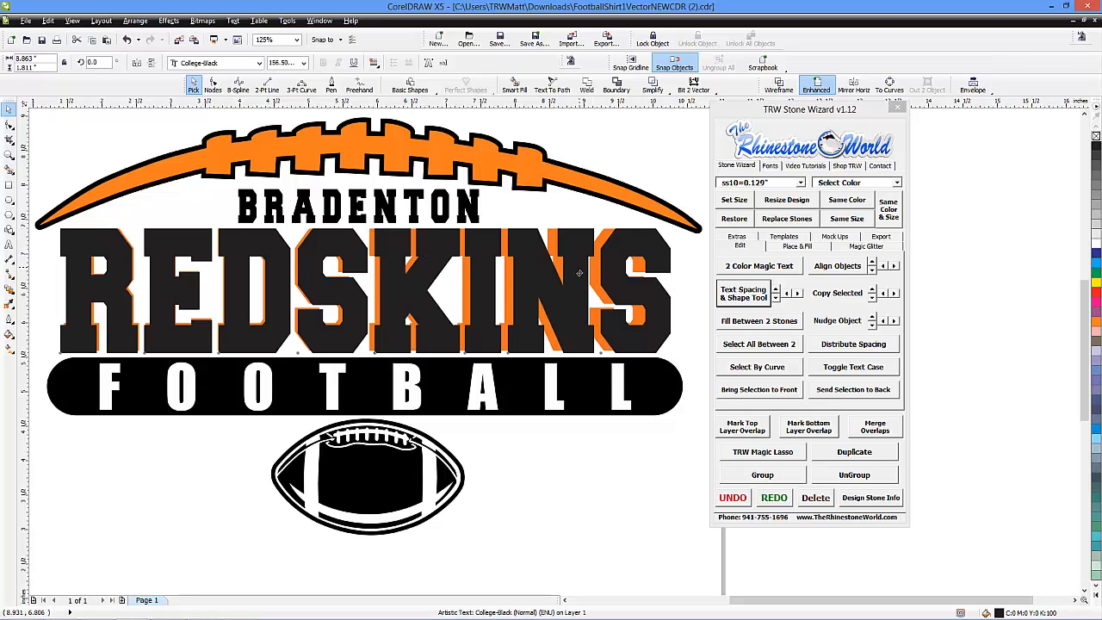
mouse_move(580, 273)
left_mouse_down()
mouse_move(578, 306)
mouse_move(573, 263)
left_mouse_up()
Delete the original orange REDSKINS lettering and centre-align the replacement text
left_click(568, 239)
key("Delete")
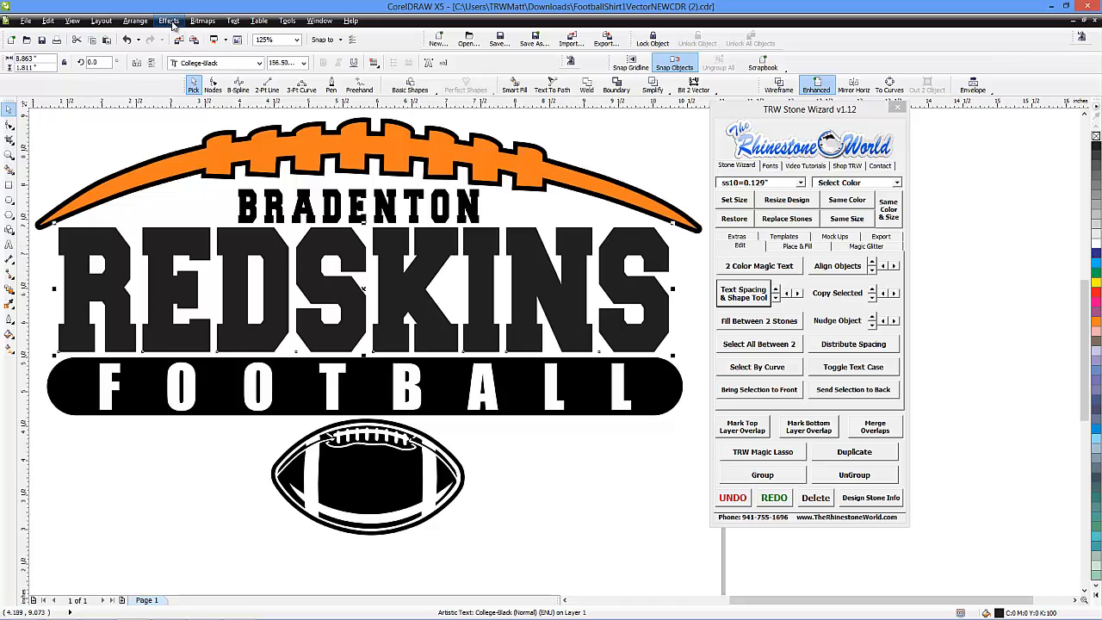
left_click(374, 66)
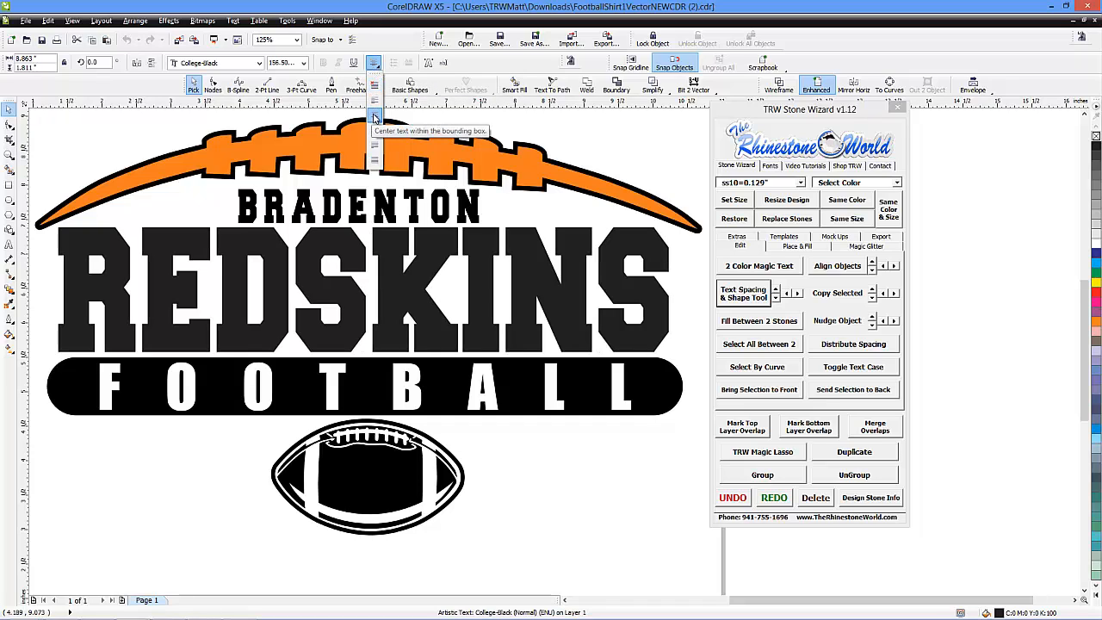
left_click(374, 117)
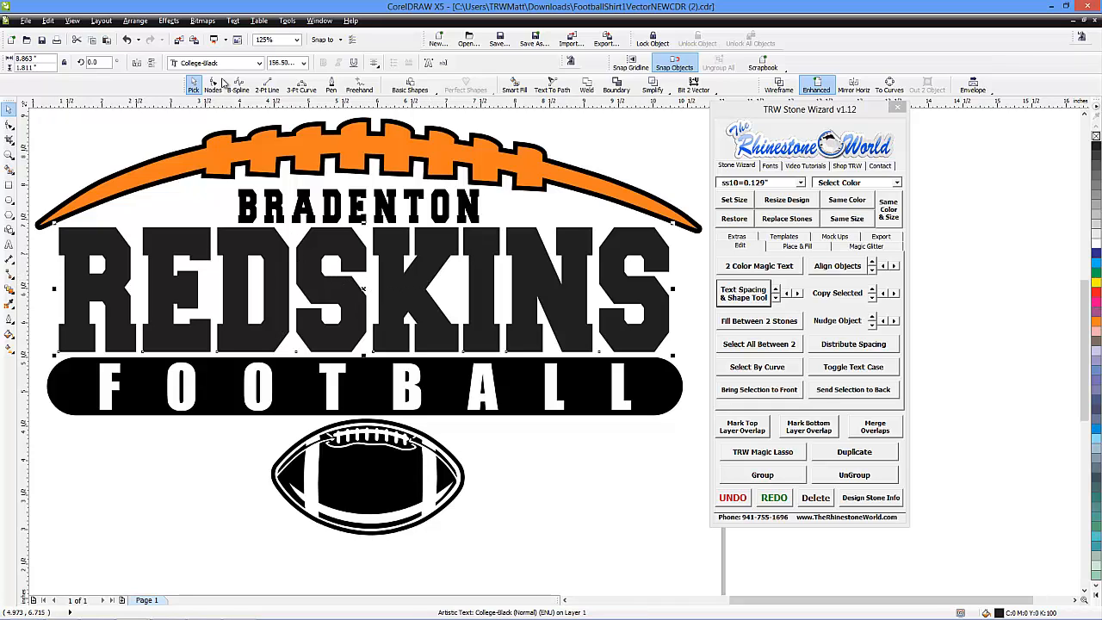
Apply a new unconstrained envelope in Putty mode to the REDSKINS text, keeping its rectangular shape, and deselect it
left_click(169, 21)
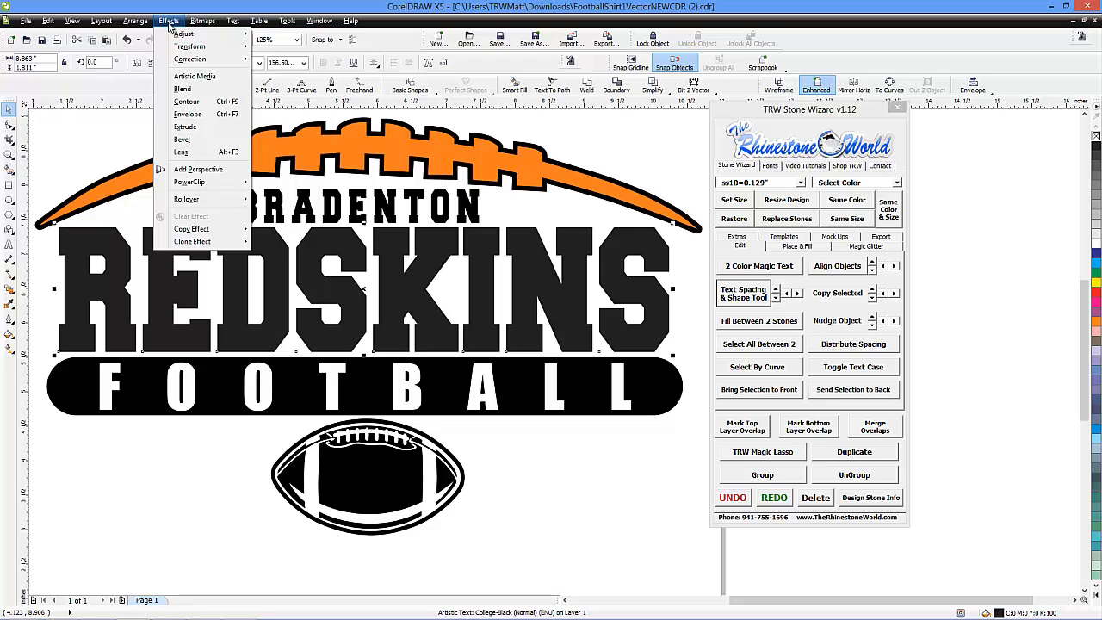
left_click(188, 114)
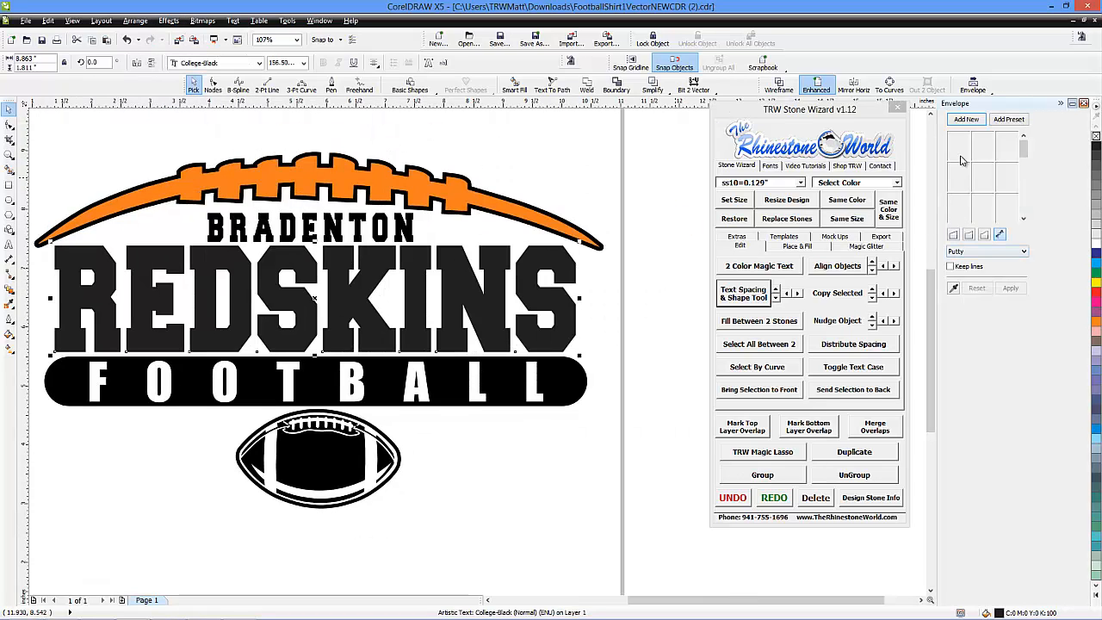
left_click(967, 119)
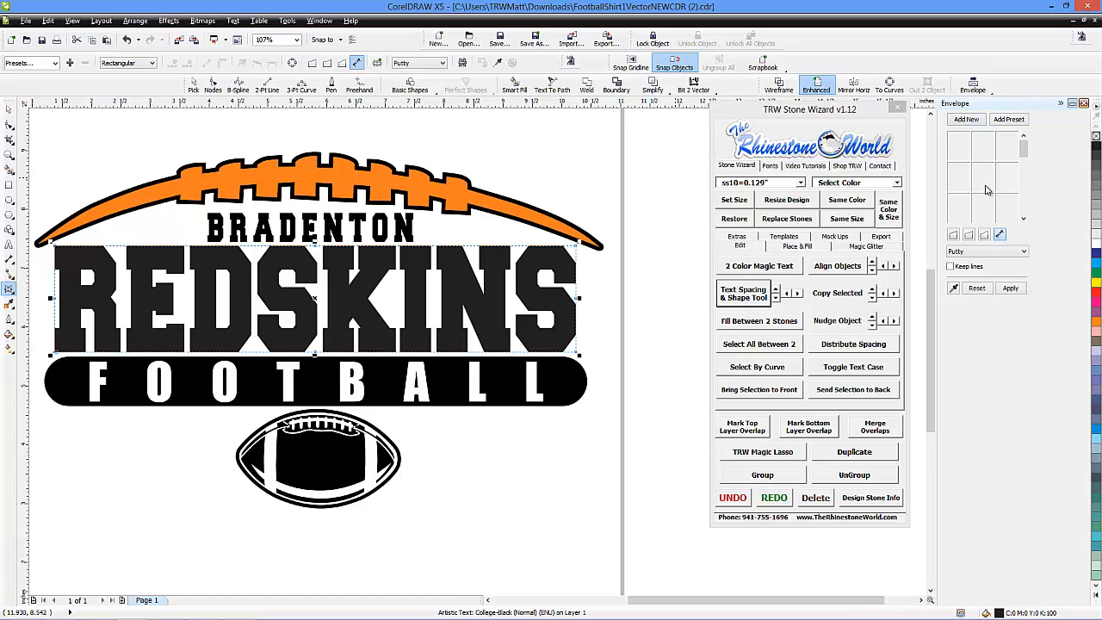
left_click(1011, 290)
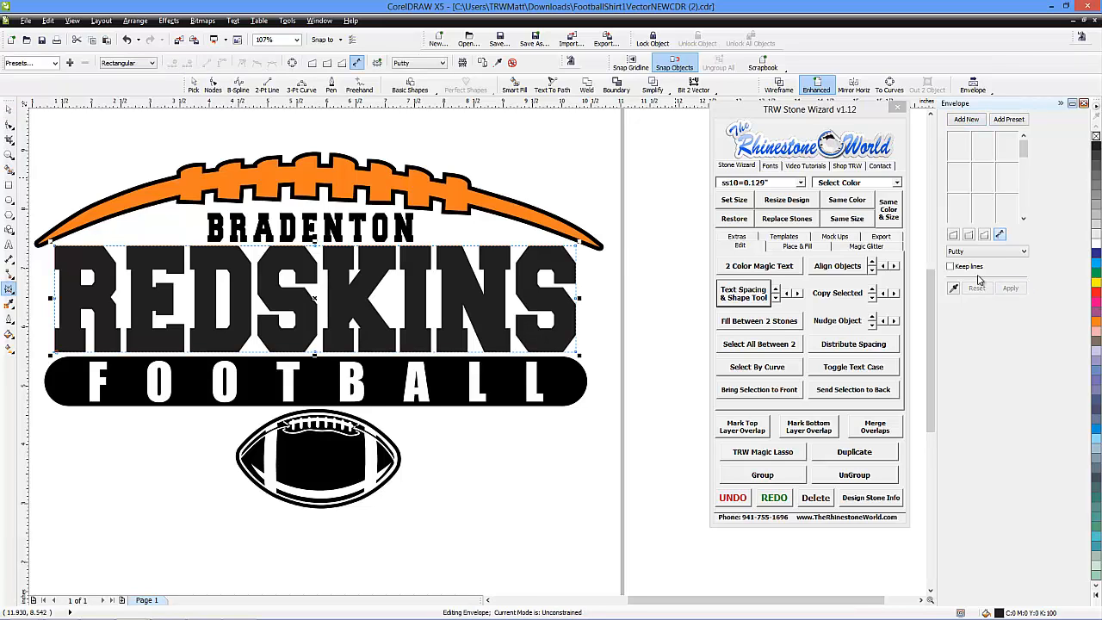
left_click(8, 109)
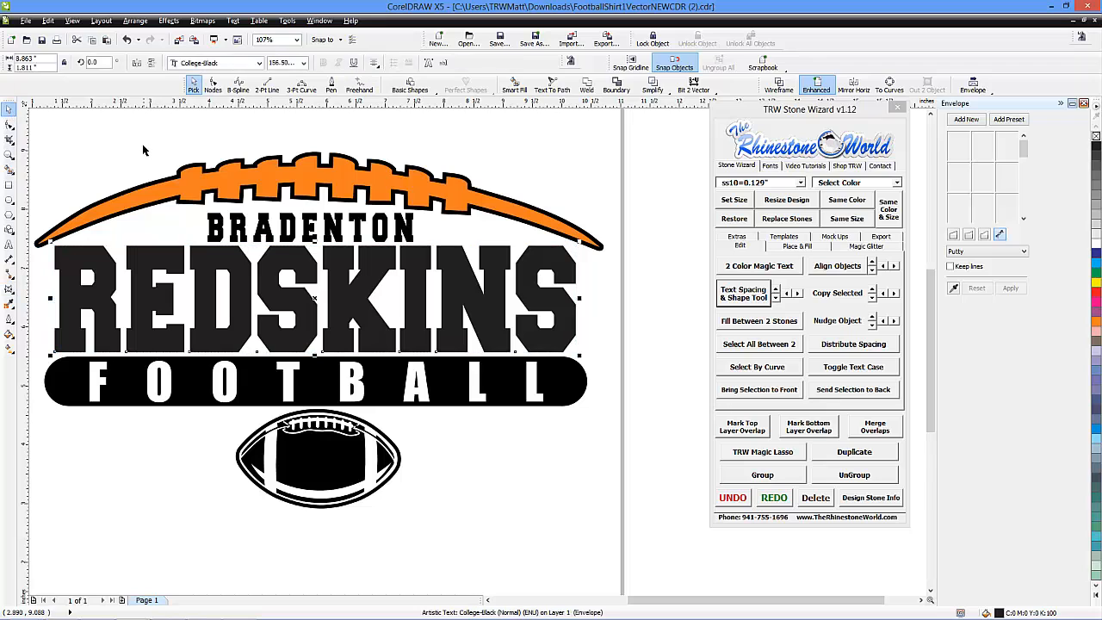
left_click(147, 152)
Replace the wording of the enveloped REDSKINS text with MUSTANGS
scroll(278, 274, "down", 3)
scroll(216, 272, "up", 3)
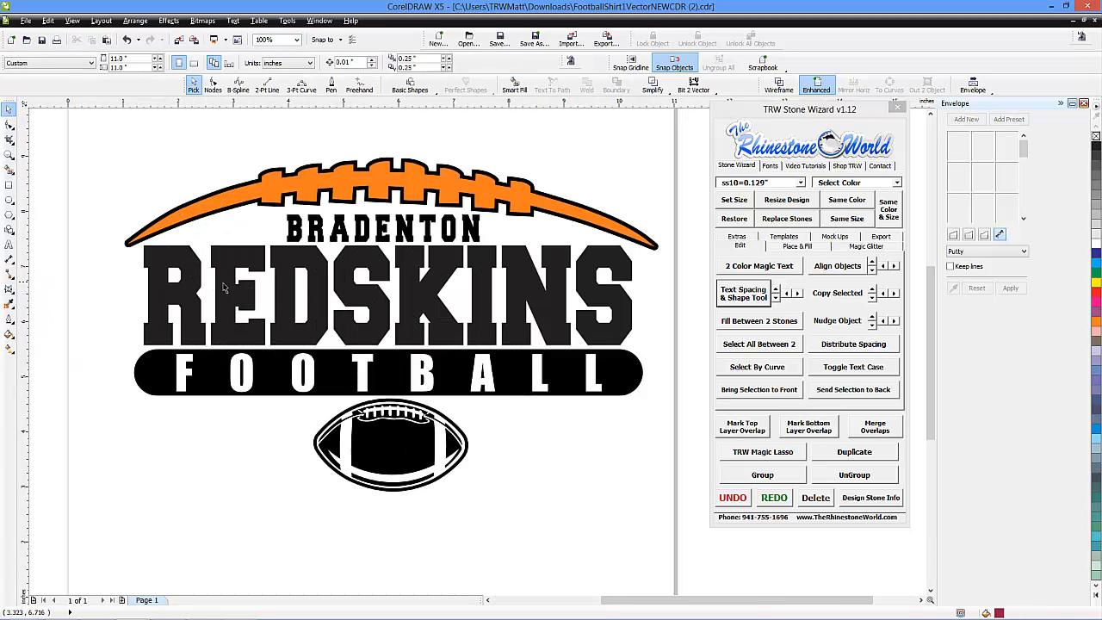
left_click(9, 245)
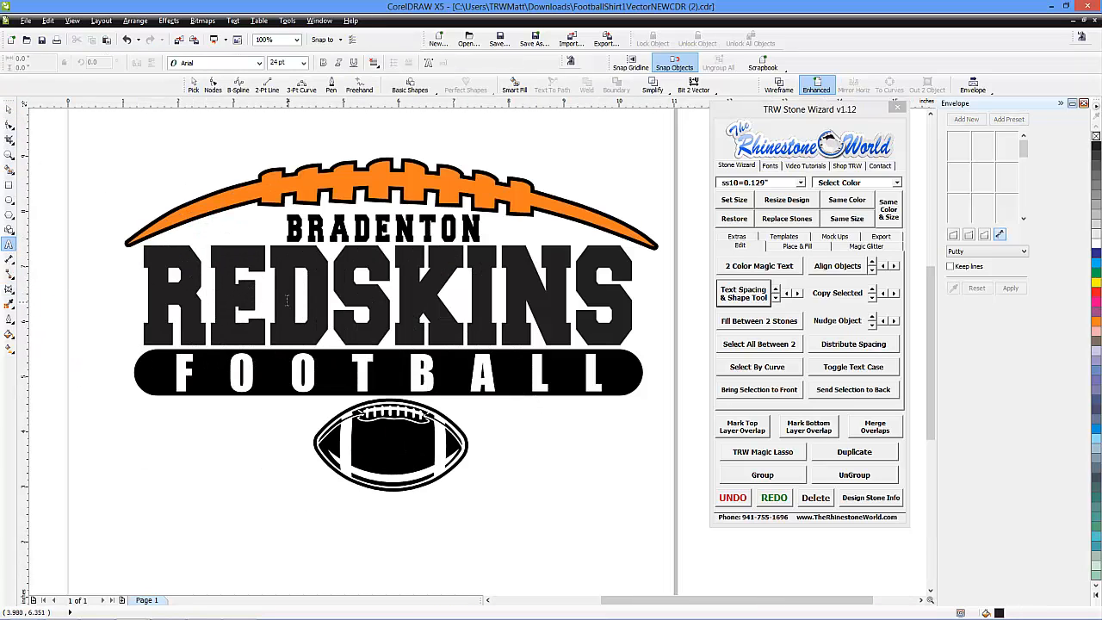
key("ctrl+shift+t")
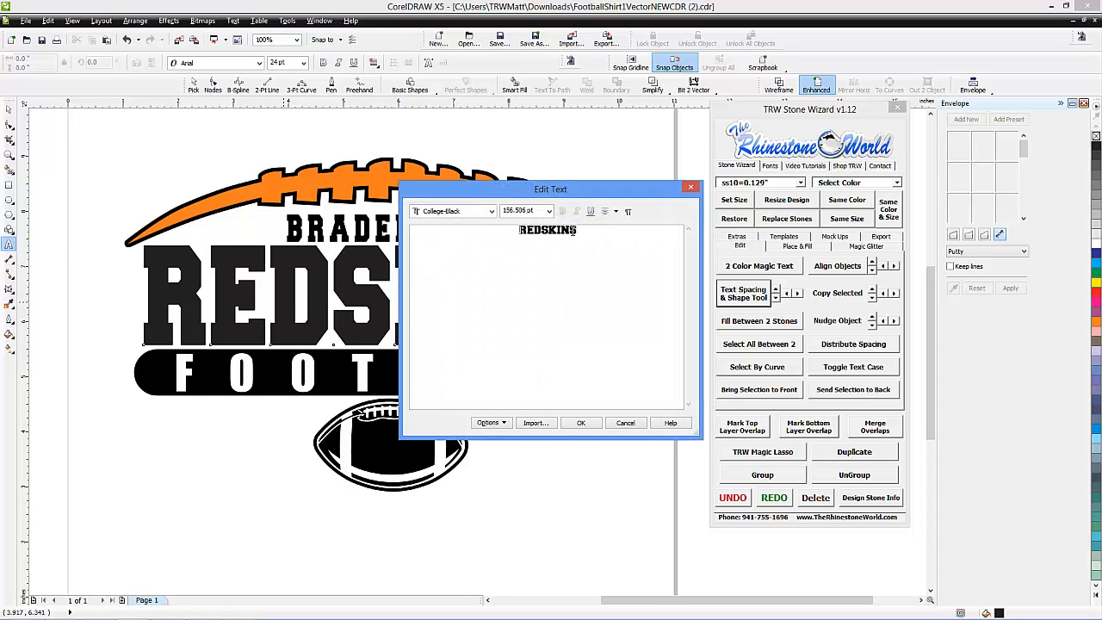
left_click_drag(573, 230, 499, 231)
type("MUSTANGS")
left_click(579, 422)
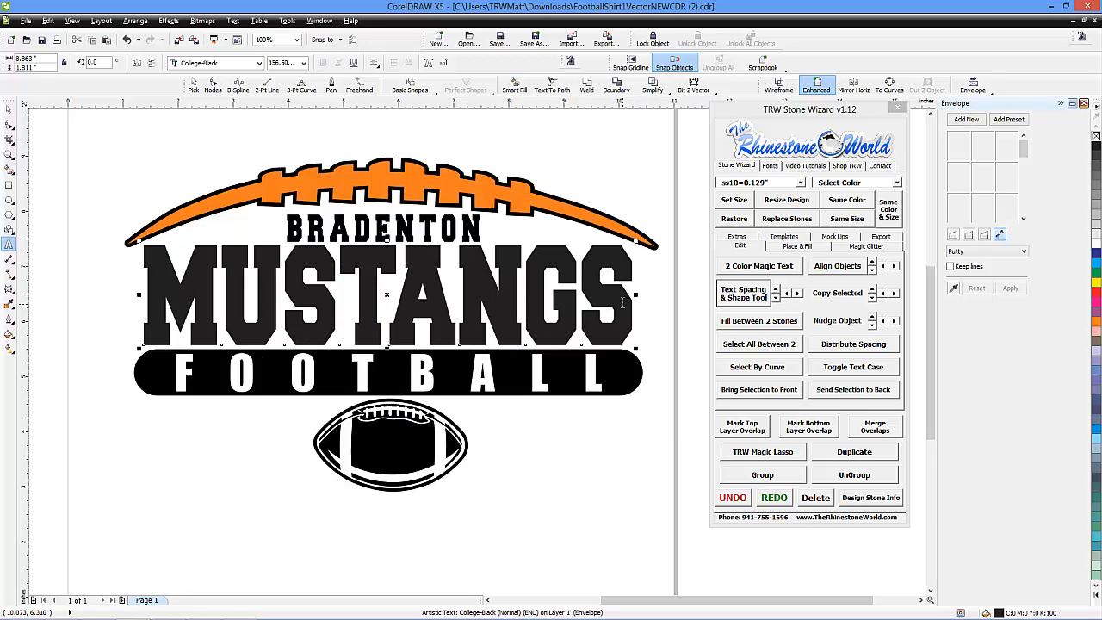
Change the wording of the enveloped team name to WILDCATS
key("ctrl+shift+t")
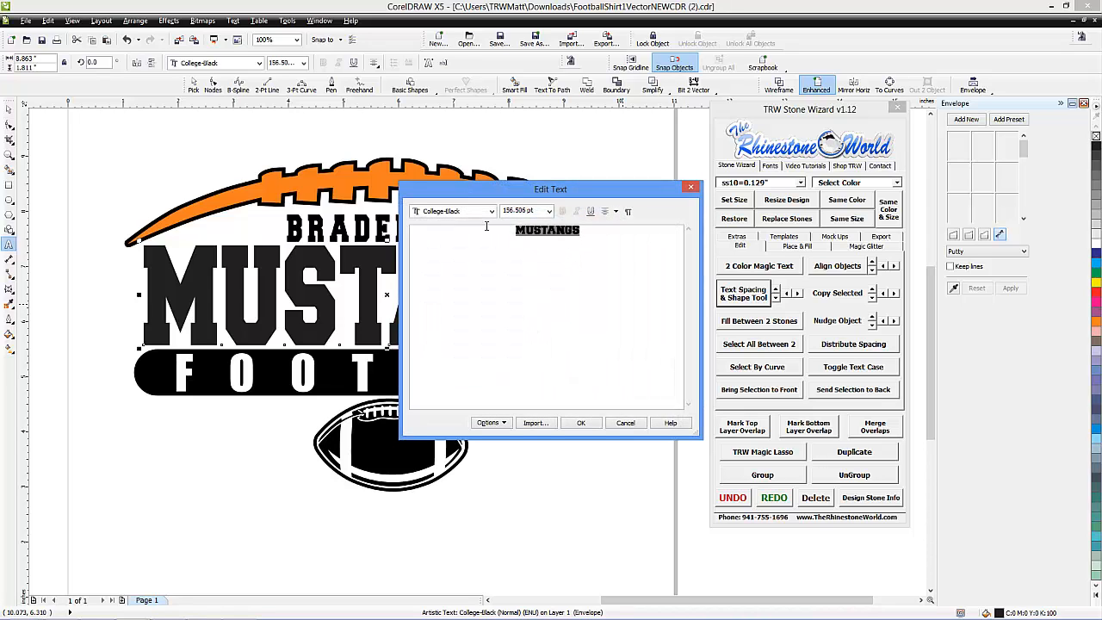
type("WIL")
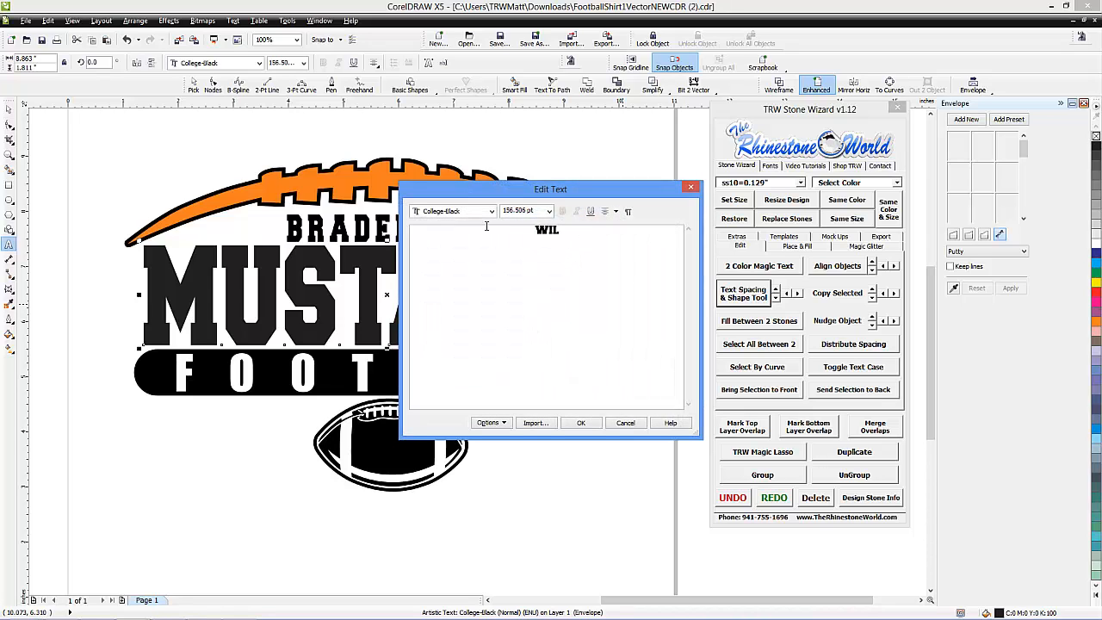
type("DCATS")
left_click(581, 425)
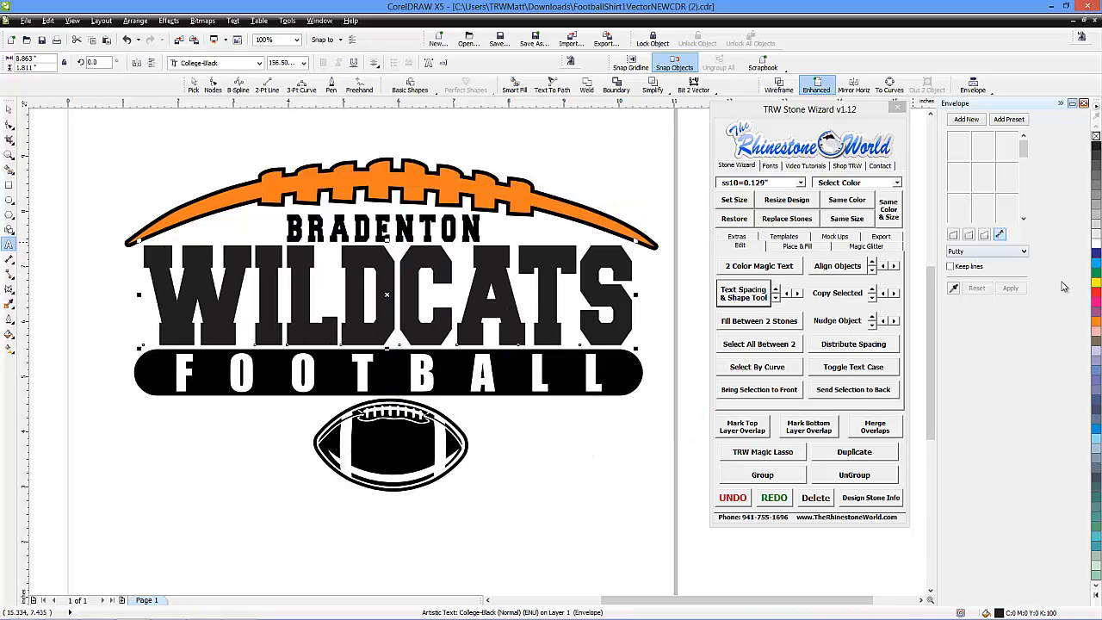
Fill the WILDCATS text with orange (C0 M60 Y100 K0) and deselect it
left_click(1096, 323)
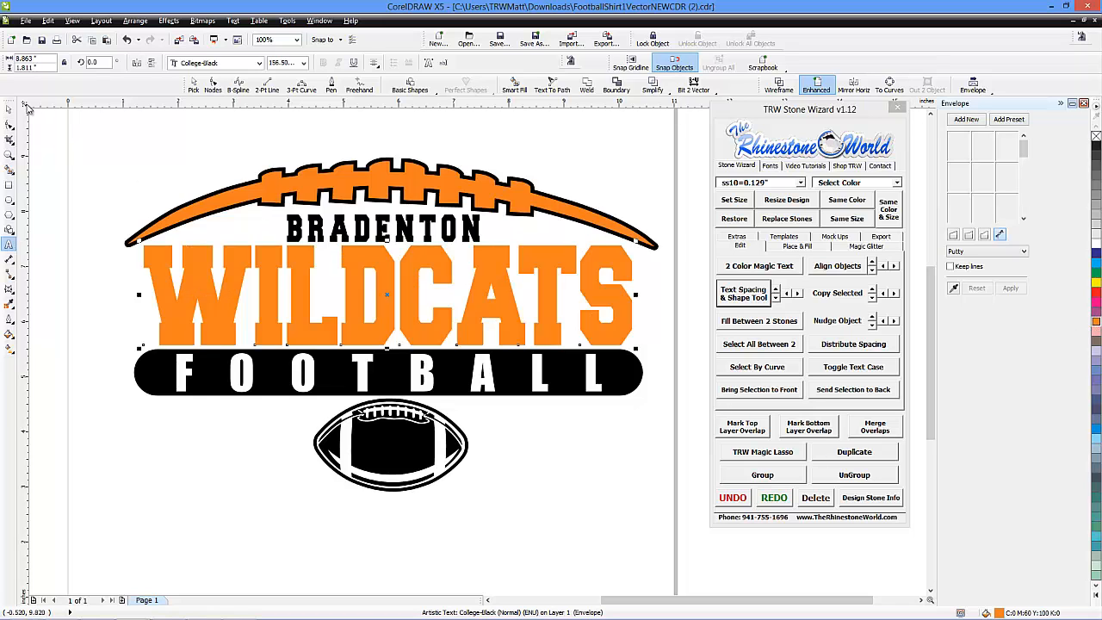
left_click(8, 108)
left_click(193, 149)
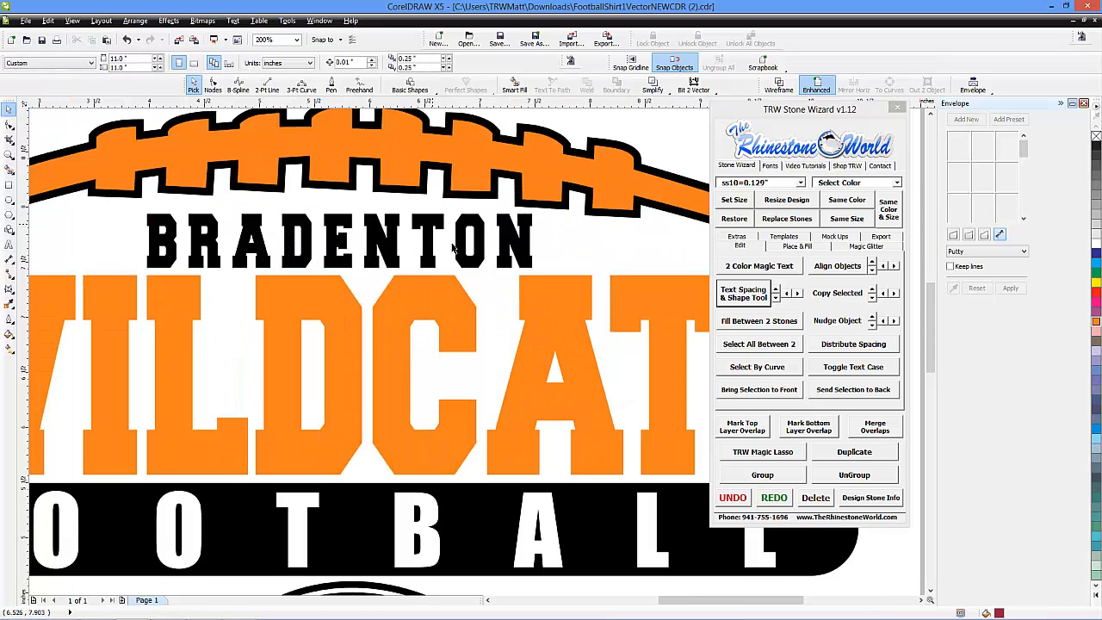
scroll(425, 217, "up", 1)
scroll(455, 247, "down", 1)
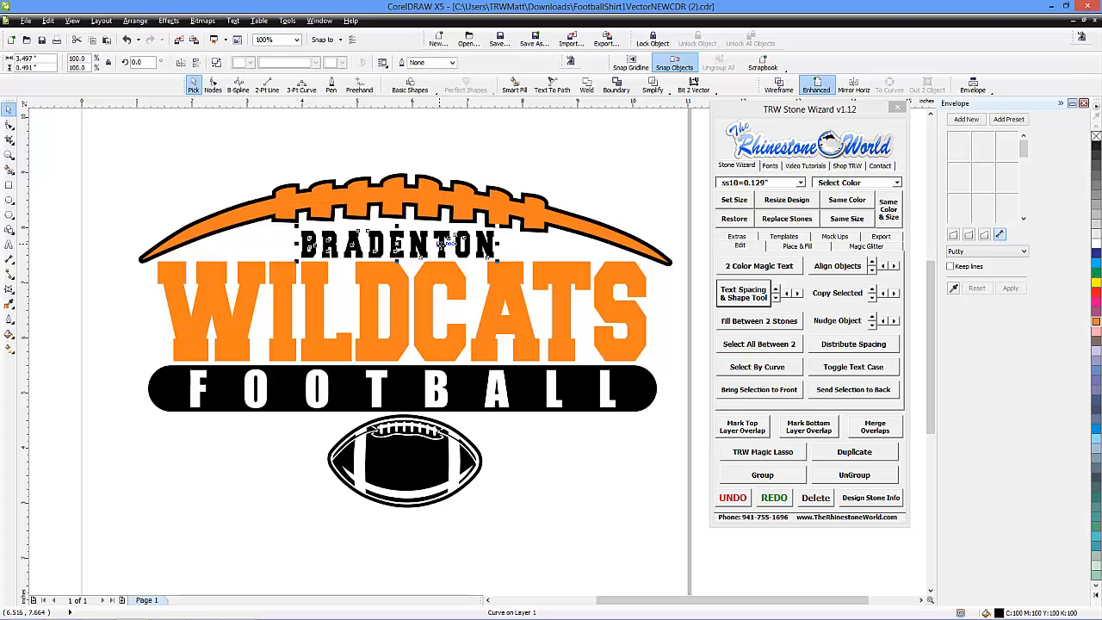
Add the artistic text BRADENTON in the empty area above the football arc and select it as an object
left_click(8, 244)
left_click(207, 153)
type("B")
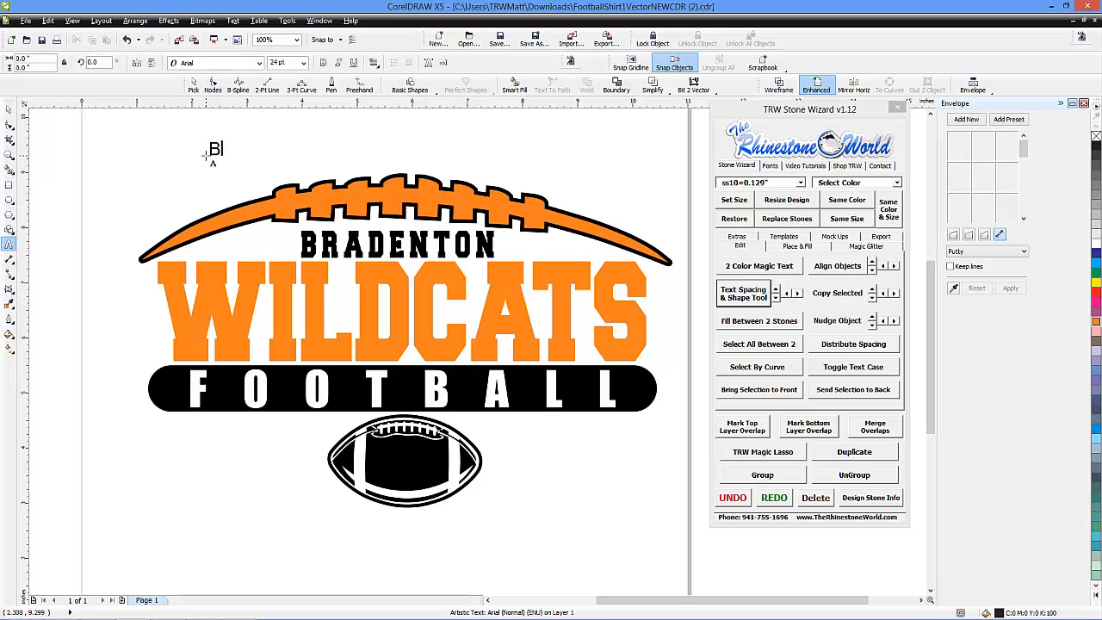
type("RADENTON")
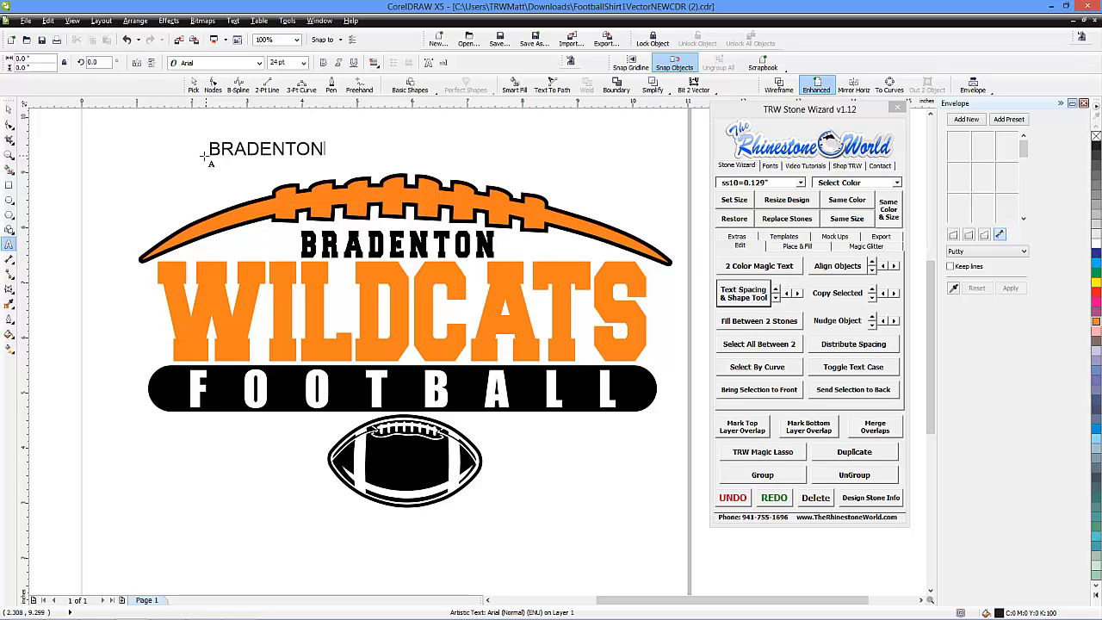
left_click(9, 109)
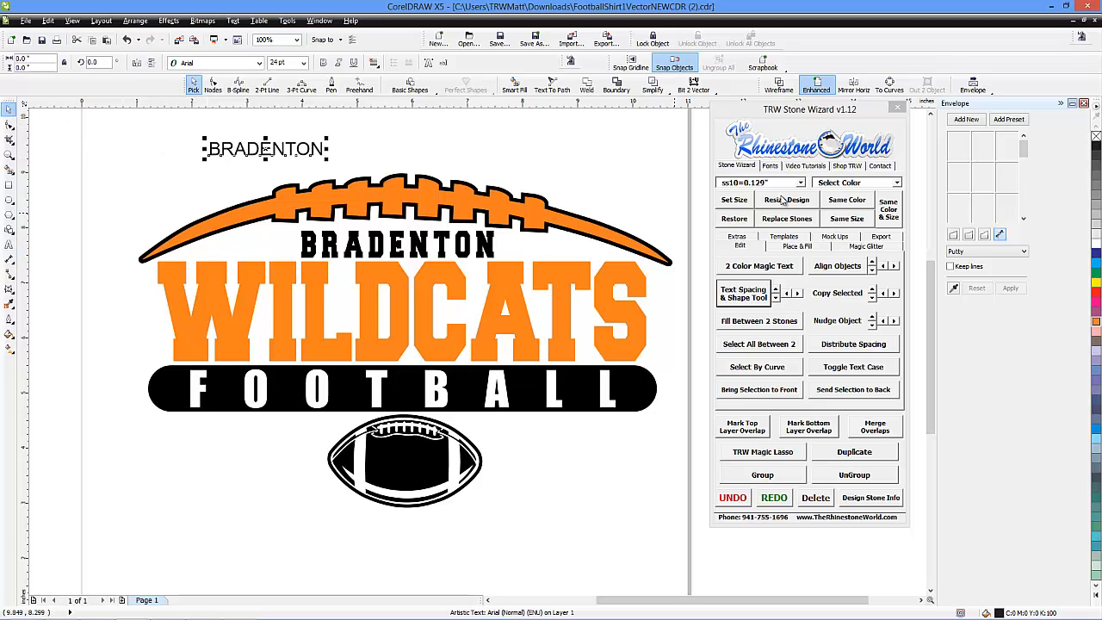
Set the font of the new BRADENTON text to College-Black
left_click(772, 167)
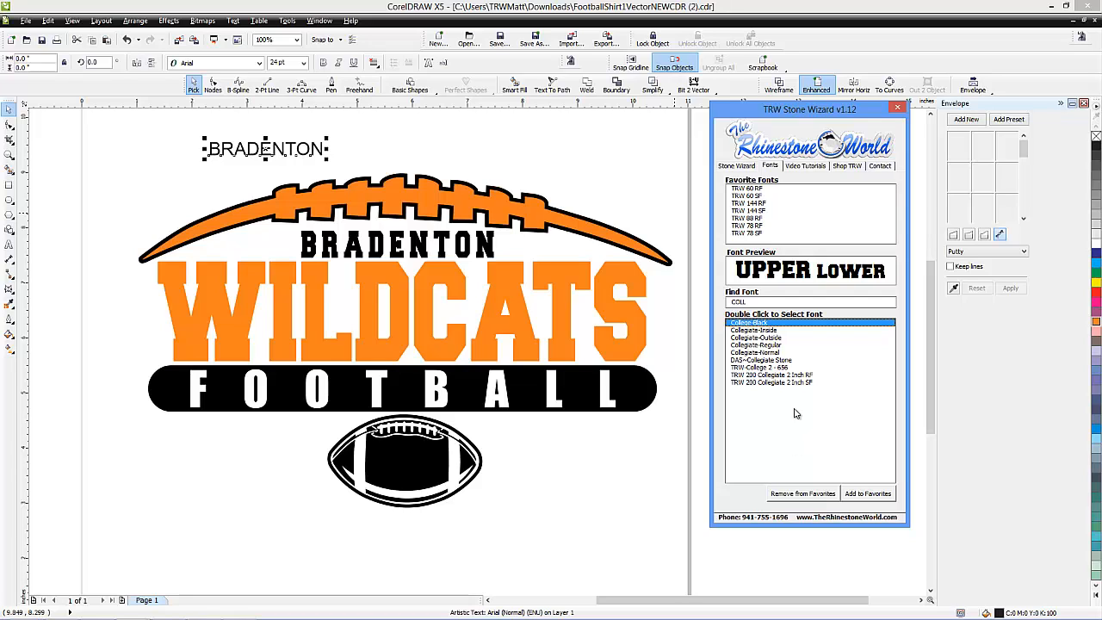
double_click(753, 324)
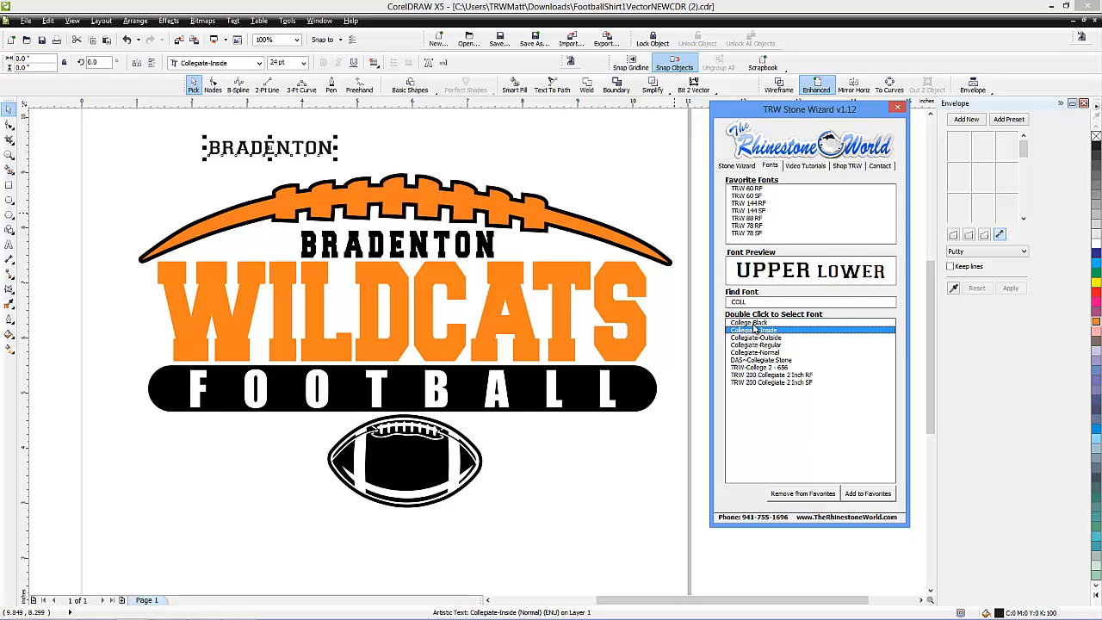
left_click(728, 167)
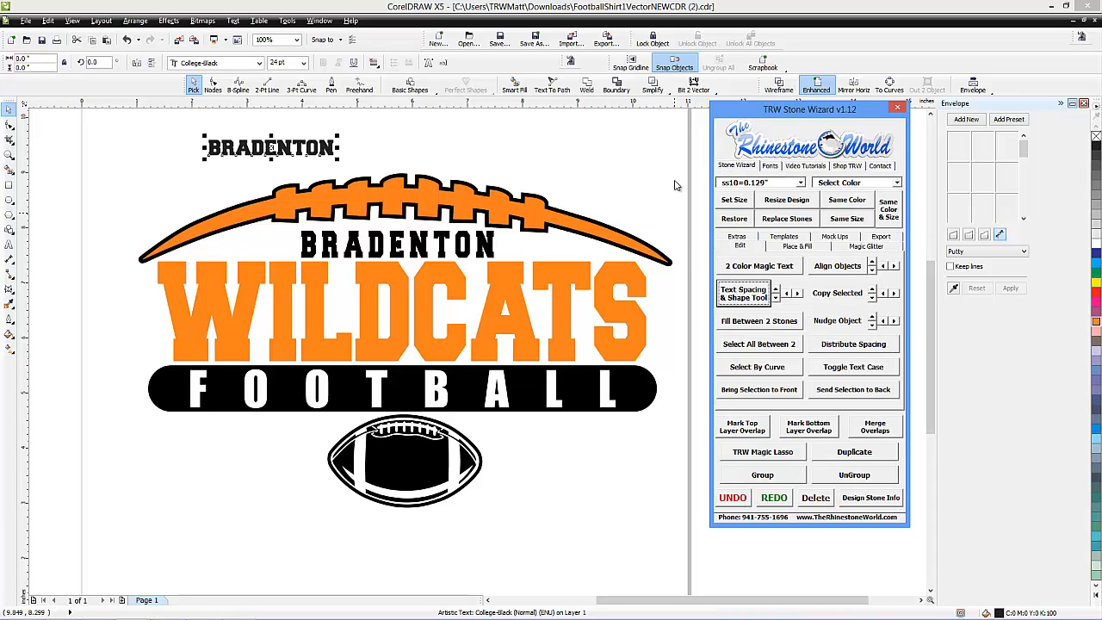
Fit the new BRADENTON text over the original curve lettering at about 2.96 by 0.53 inches, and delete the original
left_click_drag(333, 148, 513, 212)
scroll(420, 250, "up", 2)
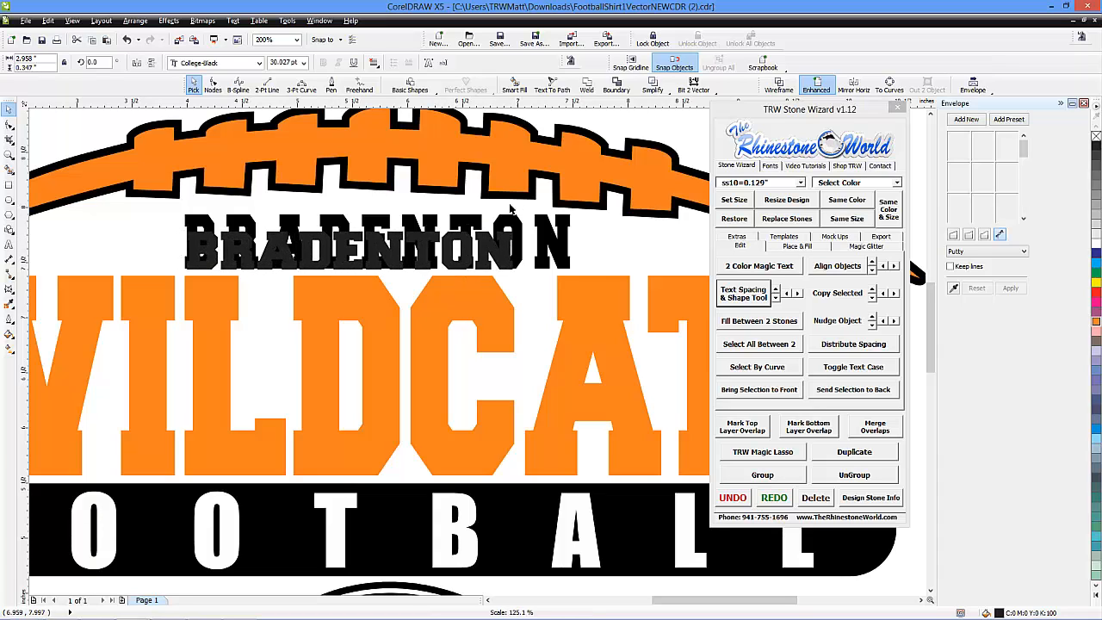
left_click_drag(348, 214, 350, 207)
left_click(559, 254)
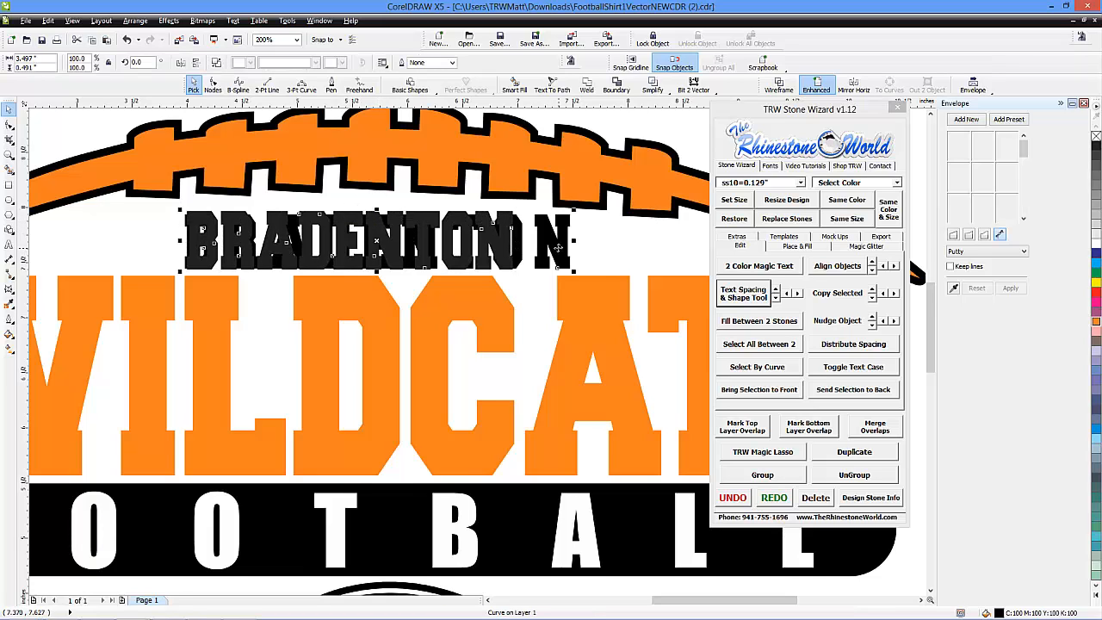
key("Delete")
Widen the letter spacing of the BRADENTON text to about 3.93 inches overall and center it above WILDCATS
left_click(496, 251)
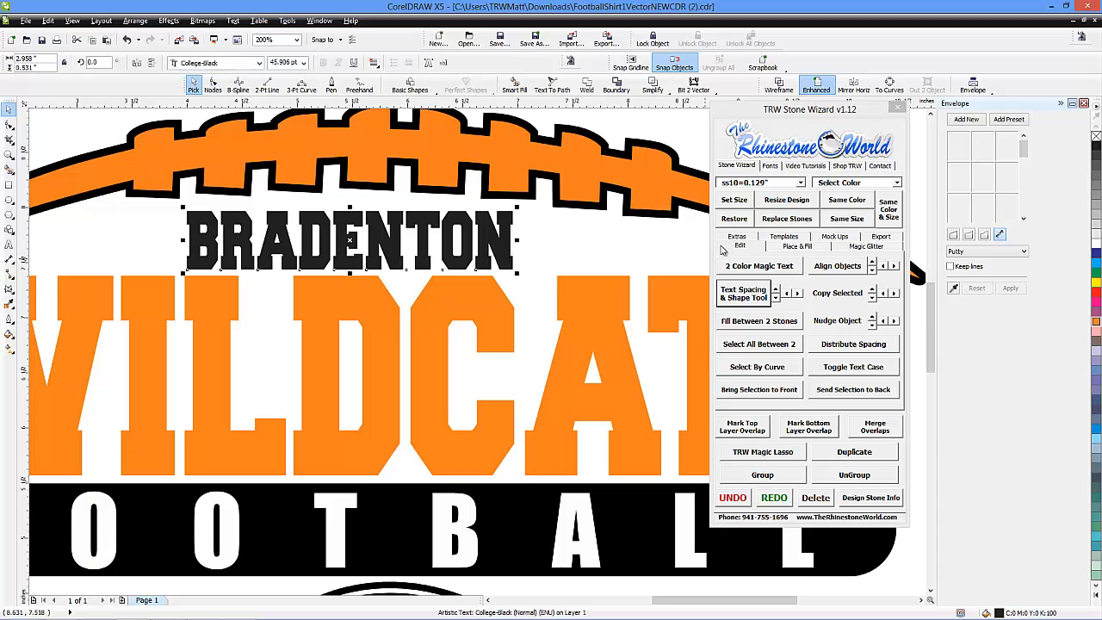
left_click(737, 248)
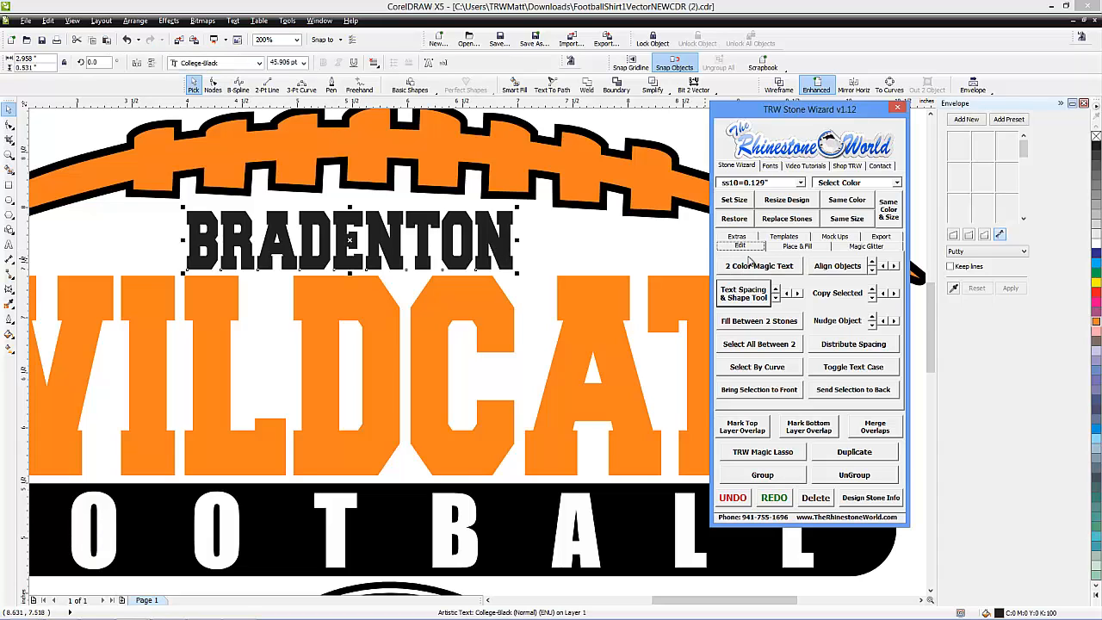
left_click(744, 297)
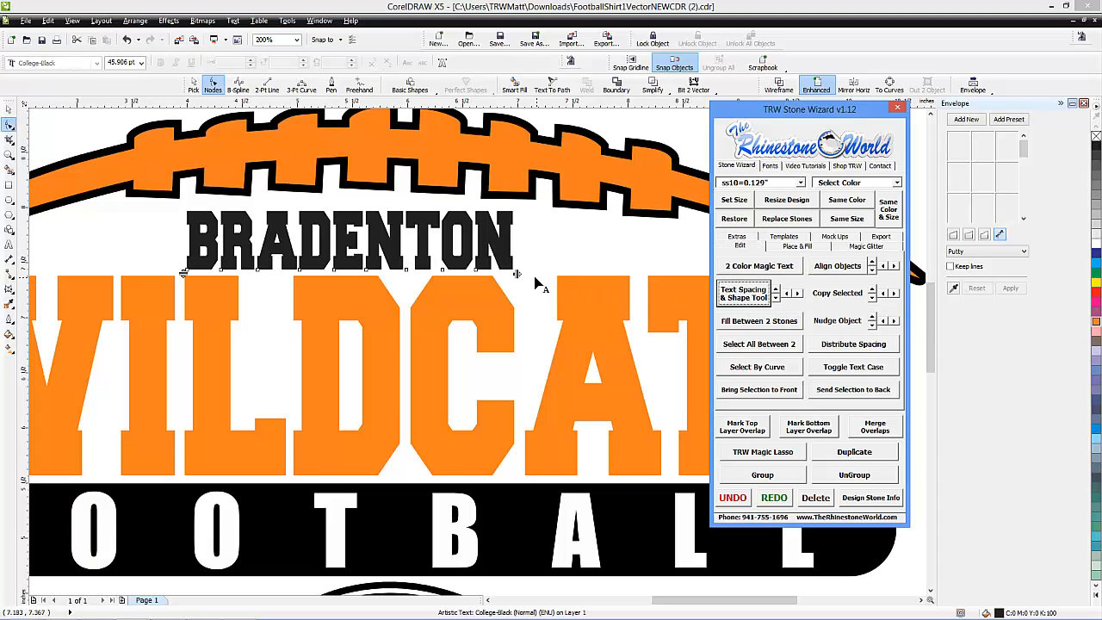
left_click_drag(521, 272, 623, 273)
left_click(8, 111)
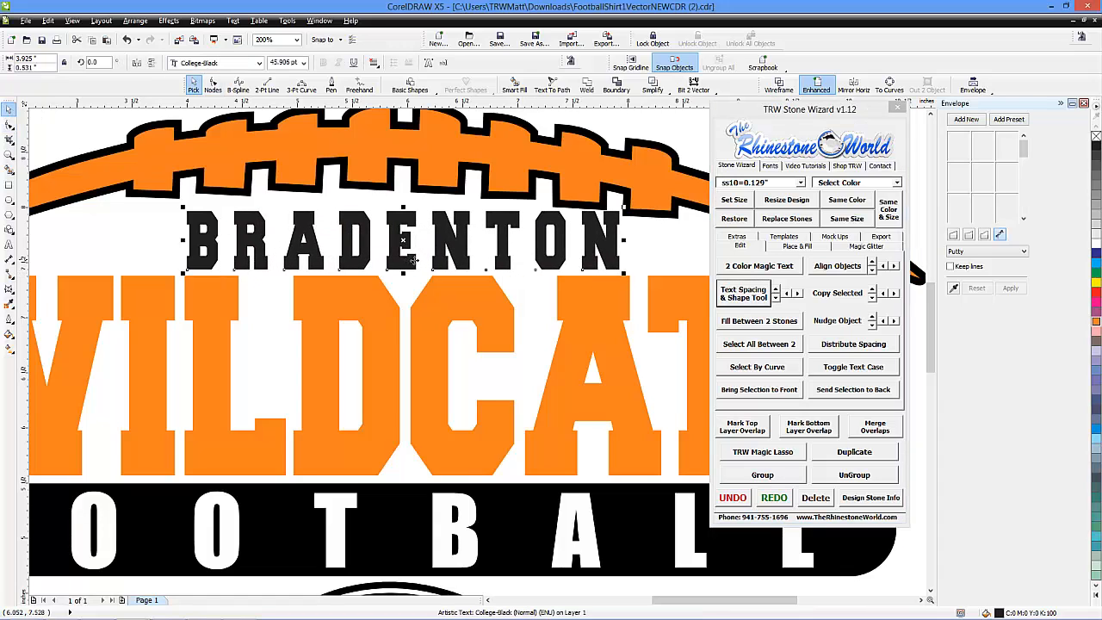
left_click_drag(406, 260, 392, 262)
scroll(391, 262, "down", 2)
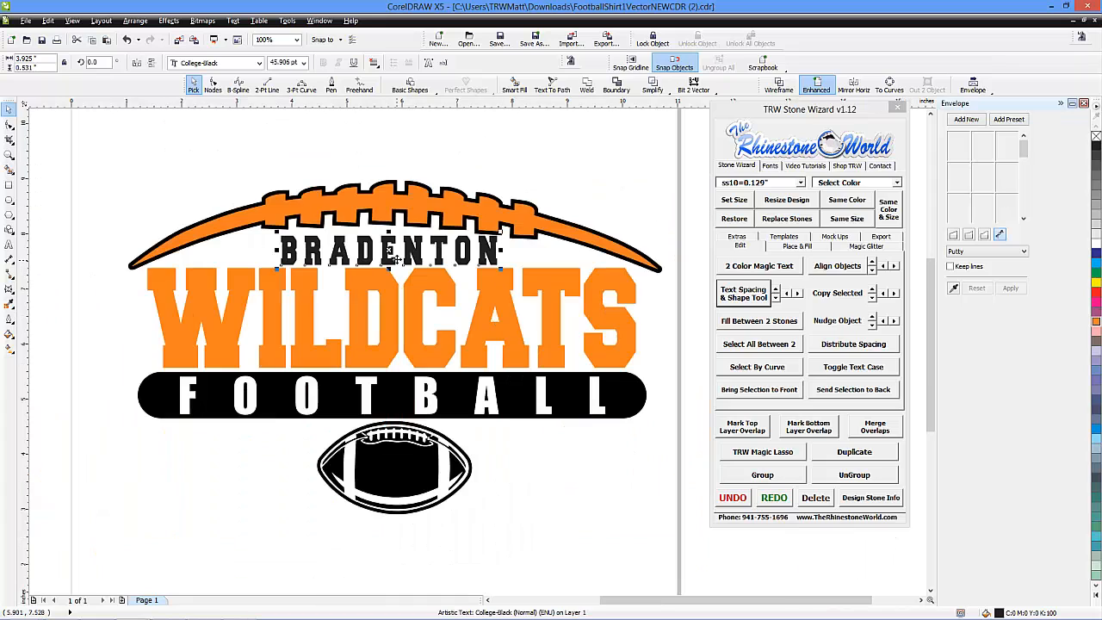
Apply a new unconstrained Putty envelope to the BRADENTON text, keeping its rectangular shape
scroll(411, 258, "up", 2)
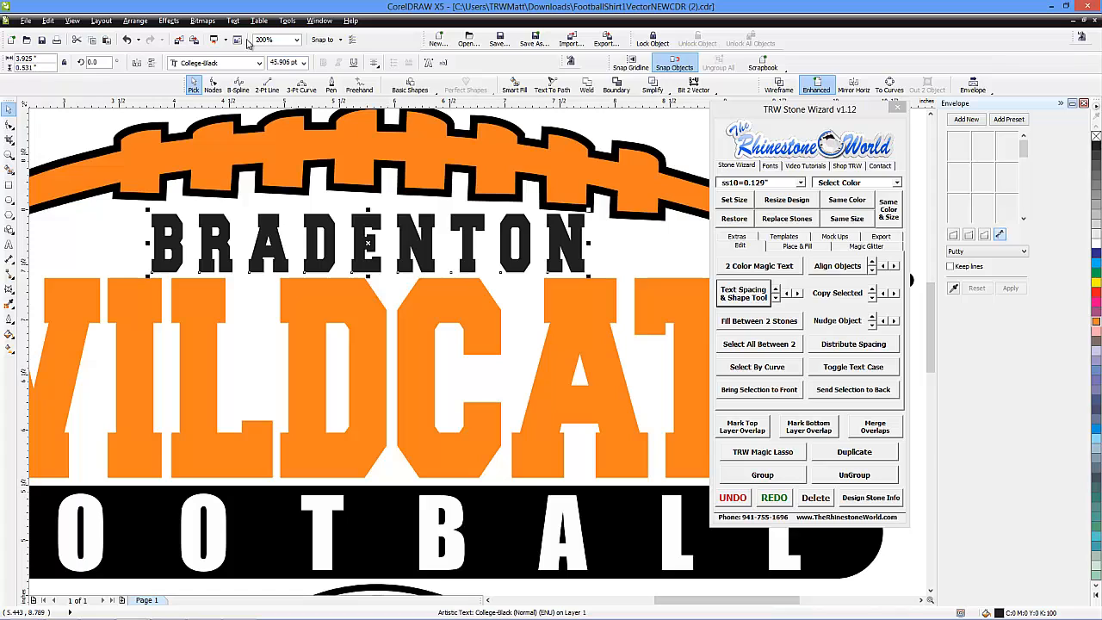
left_click(166, 20)
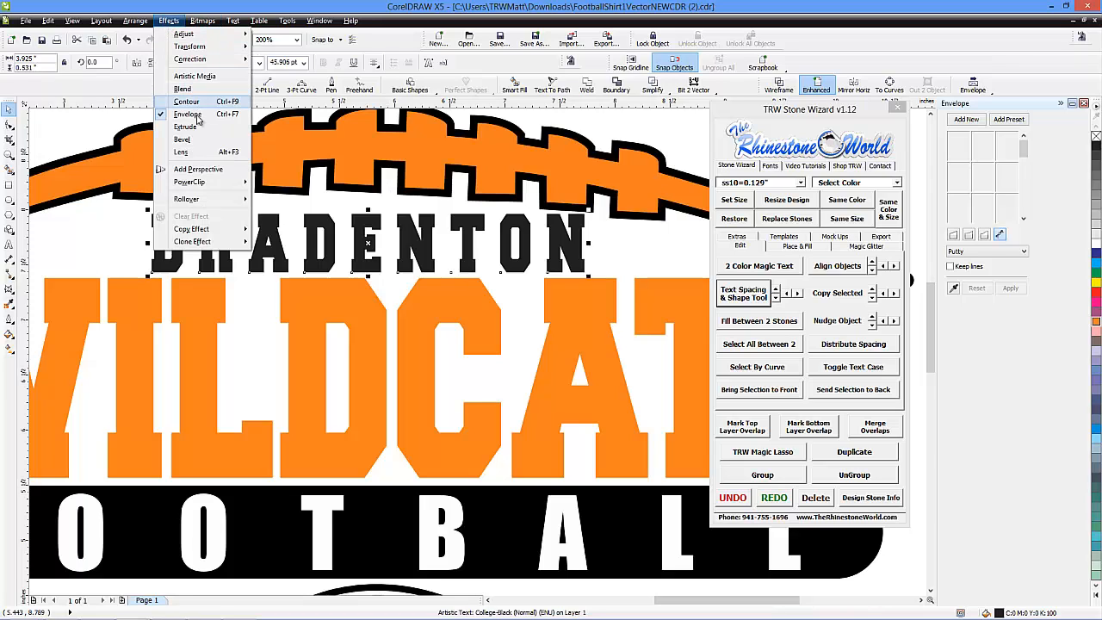
left_click(966, 121)
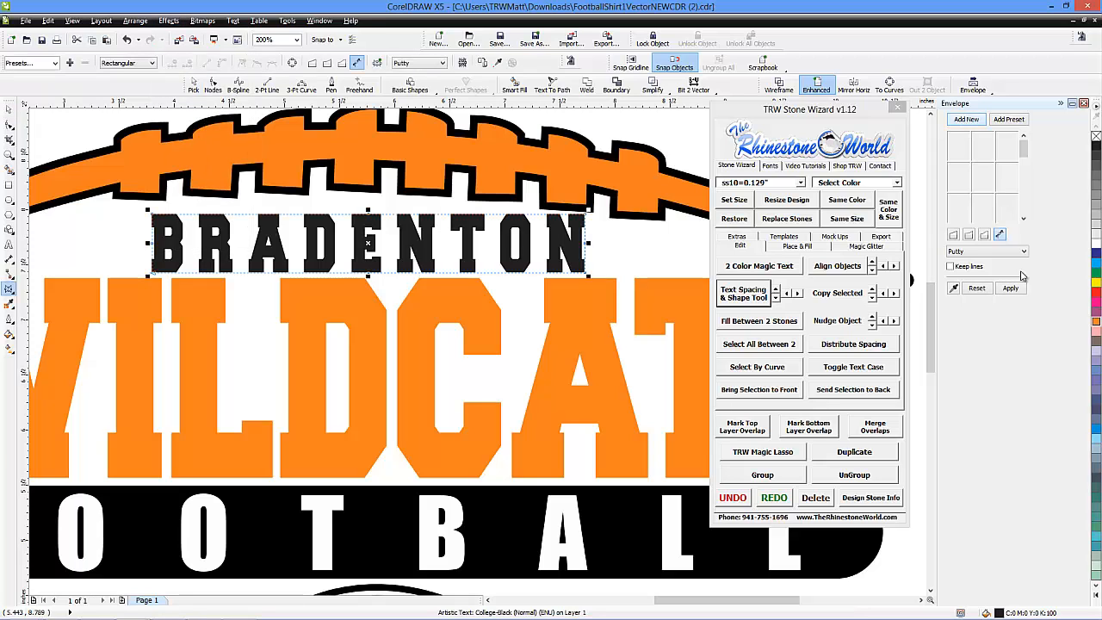
left_click(1011, 289)
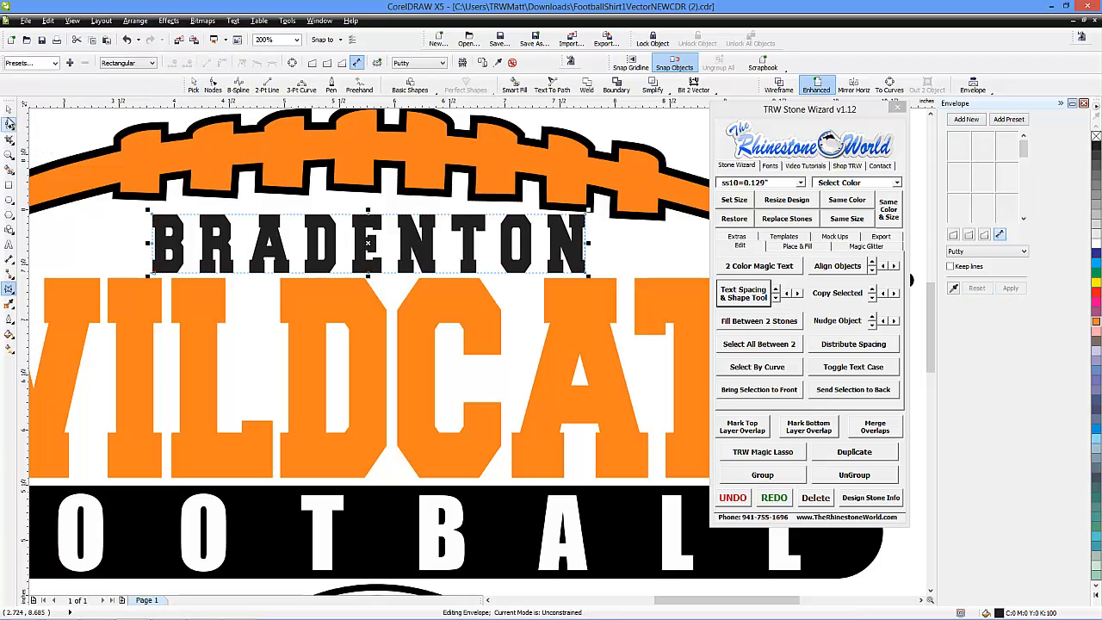
scroll(261, 224, "down", 1)
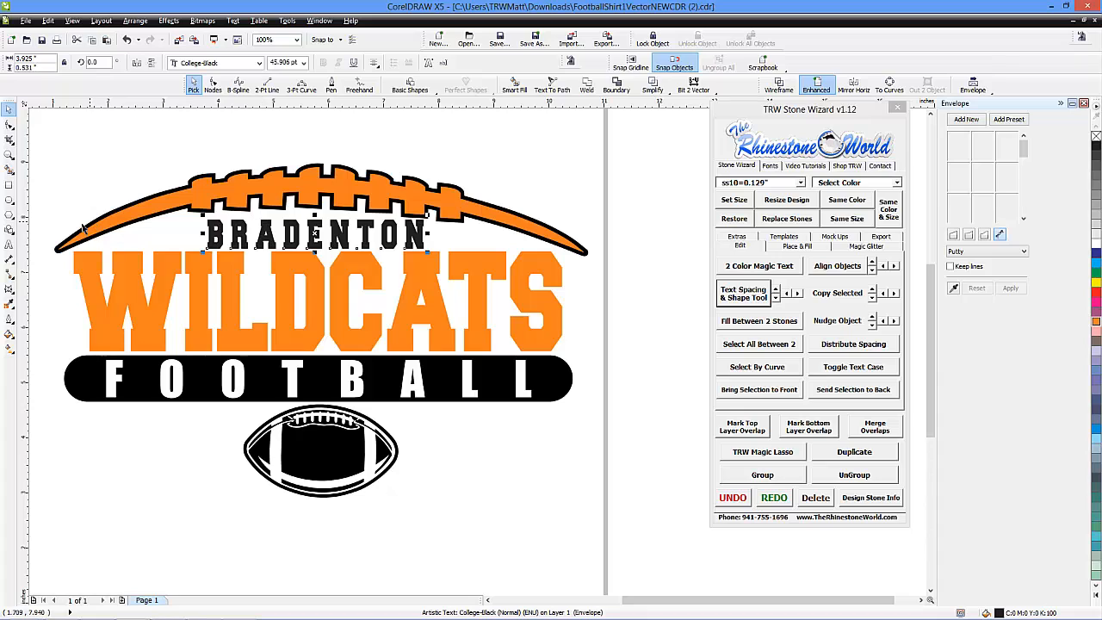
Replace the wording of the enveloped BRADENTON text with SARASOTA
left_click(9, 245)
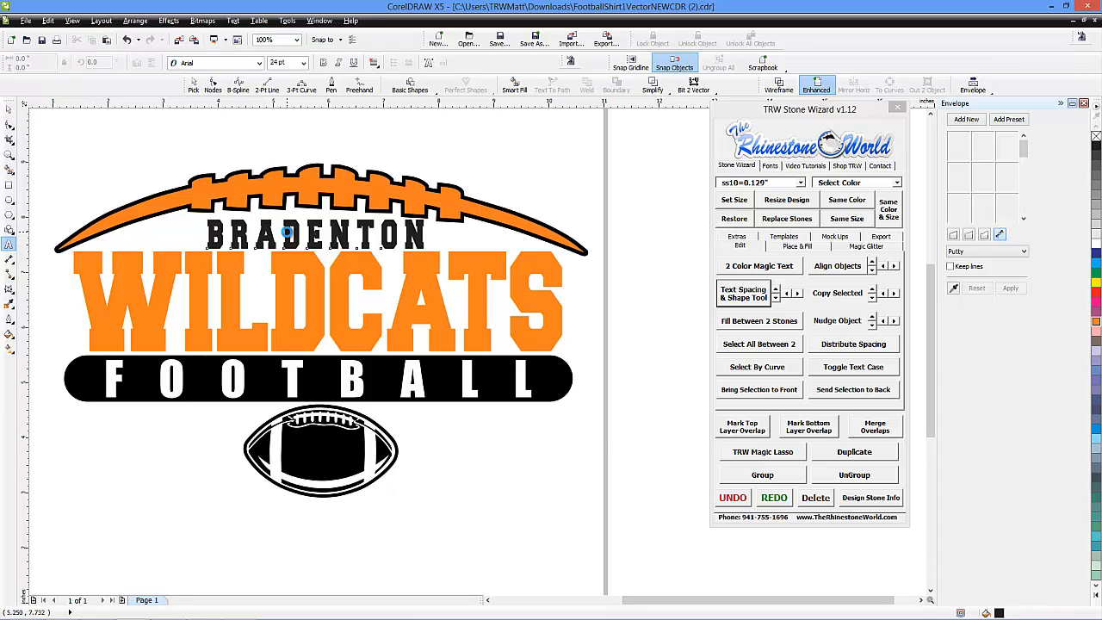
left_click(286, 233)
key("ctrl+shift+t")
double_click(523, 232)
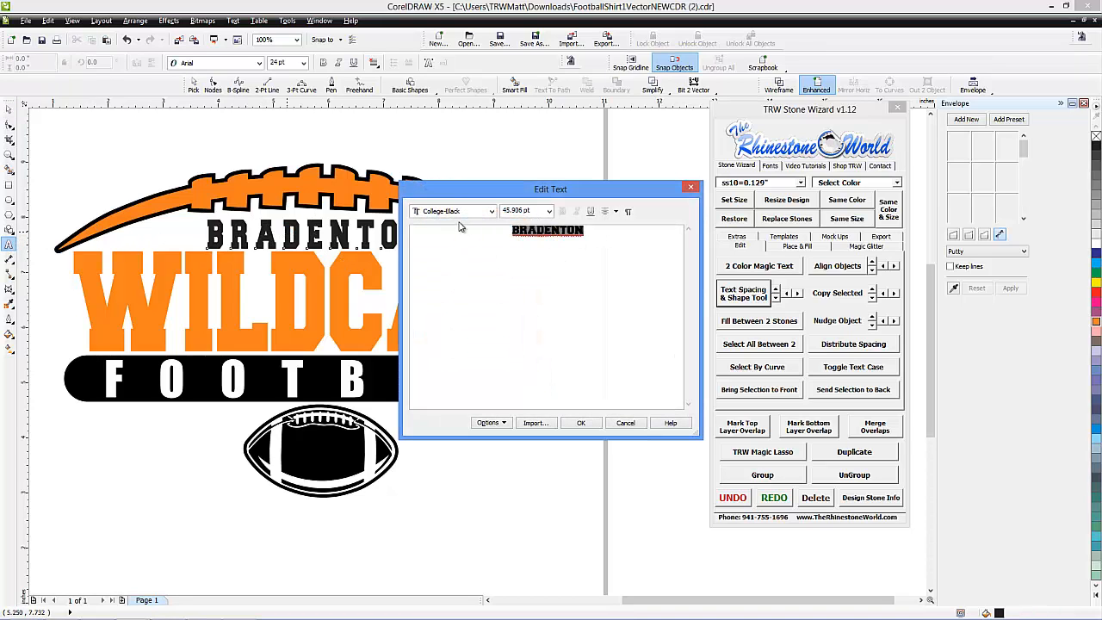
key("Delete")
type("SARASOTA")
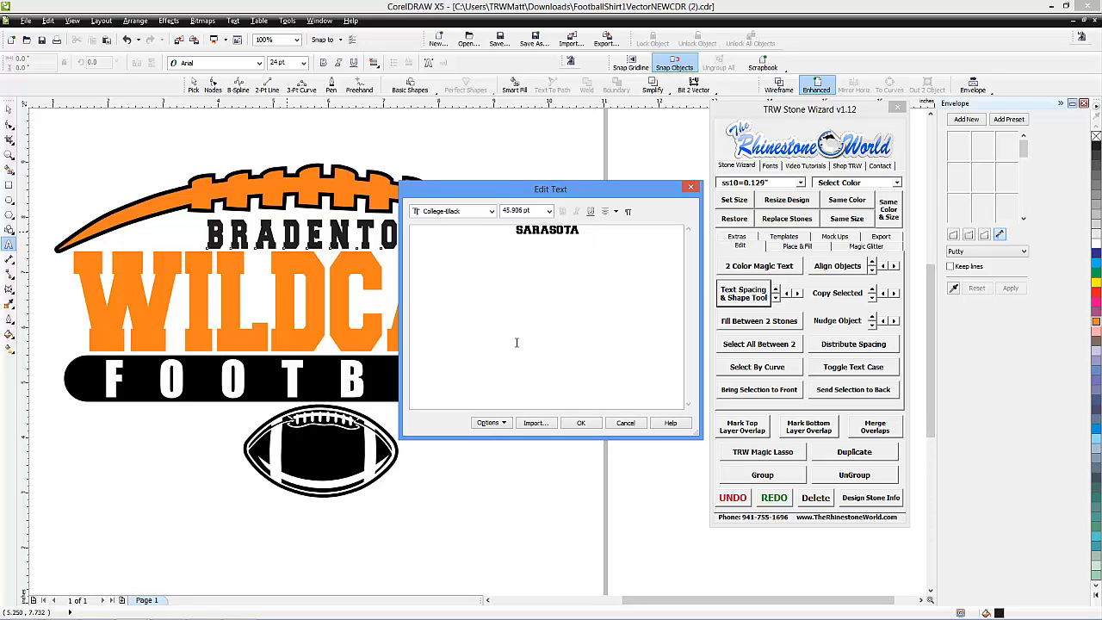
left_click(583, 424)
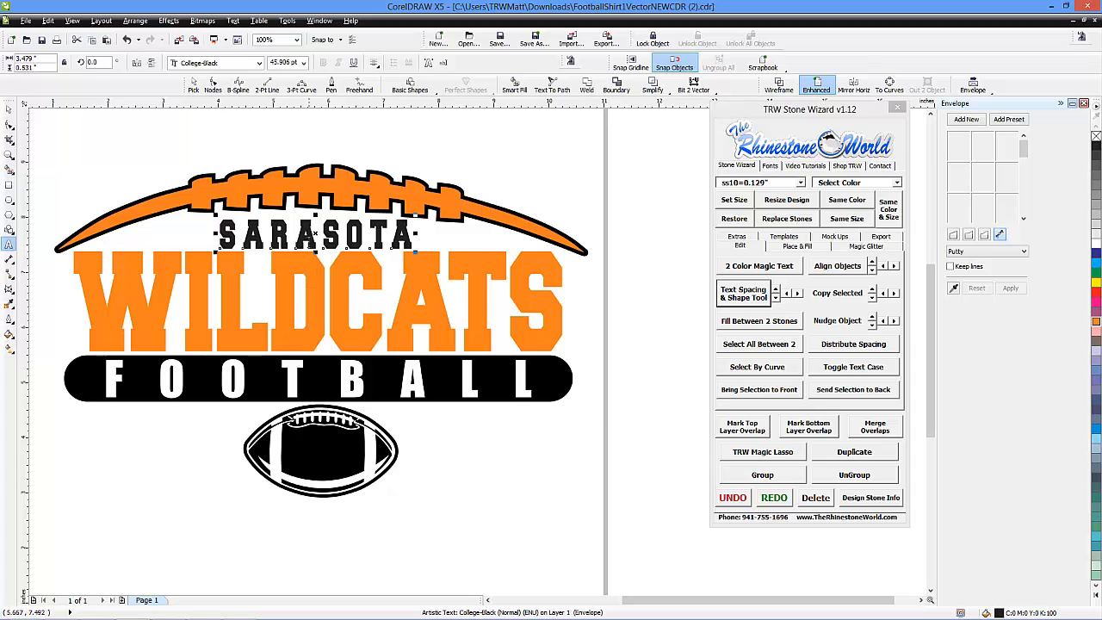
Change the wording of the enveloped WILDCATS text to MUSTANGS and deselect it
left_click(533, 295)
key("ctrl+shift+t")
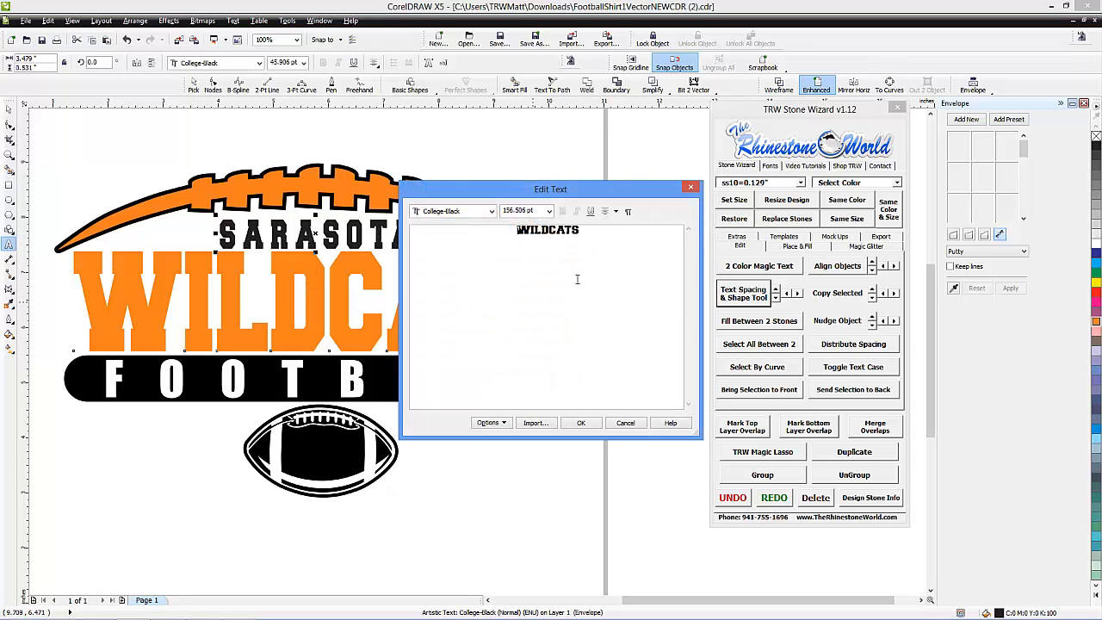
key("ctrl+a")
type("MUSTANGS")
left_click(578, 422)
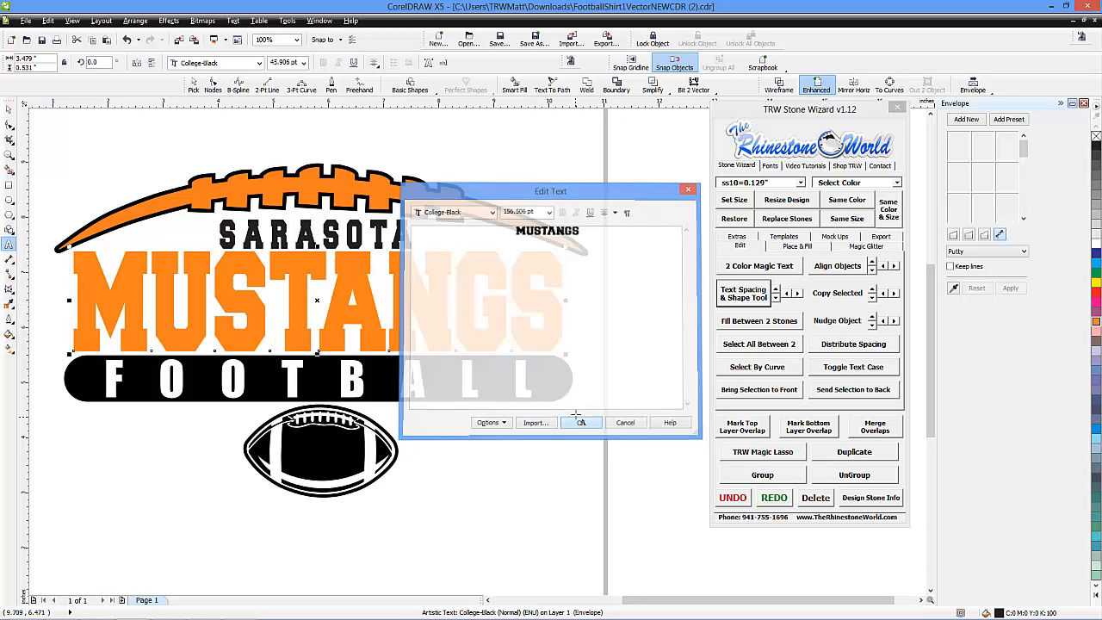
left_click(7, 111)
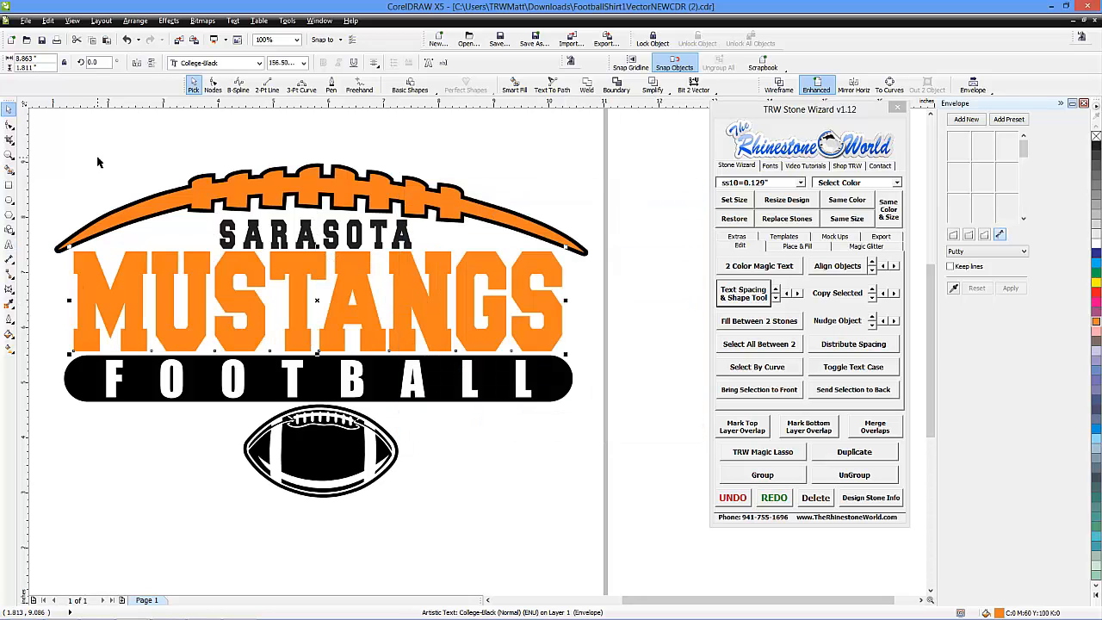
left_click(99, 161)
scroll(181, 222, "down", 1)
scroll(133, 213, "up", 1)
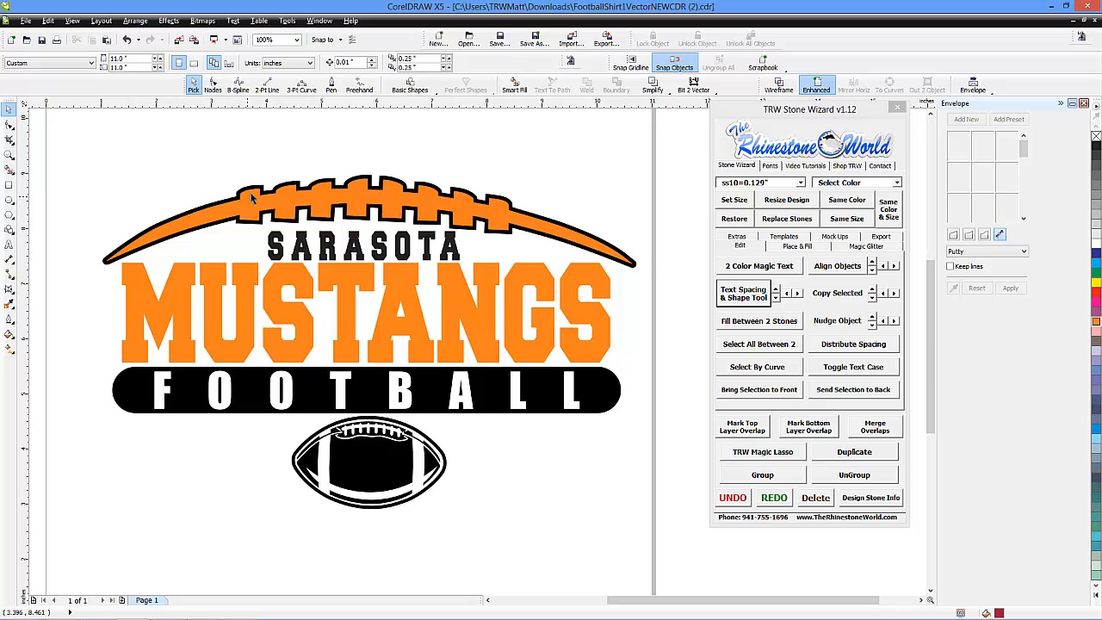
Save the drawing in the Downloads folder as FootballShirt1VectorNEWCDR (2).cdr in CDR format, replacing the existing file
left_click(26, 21)
left_click(60, 110)
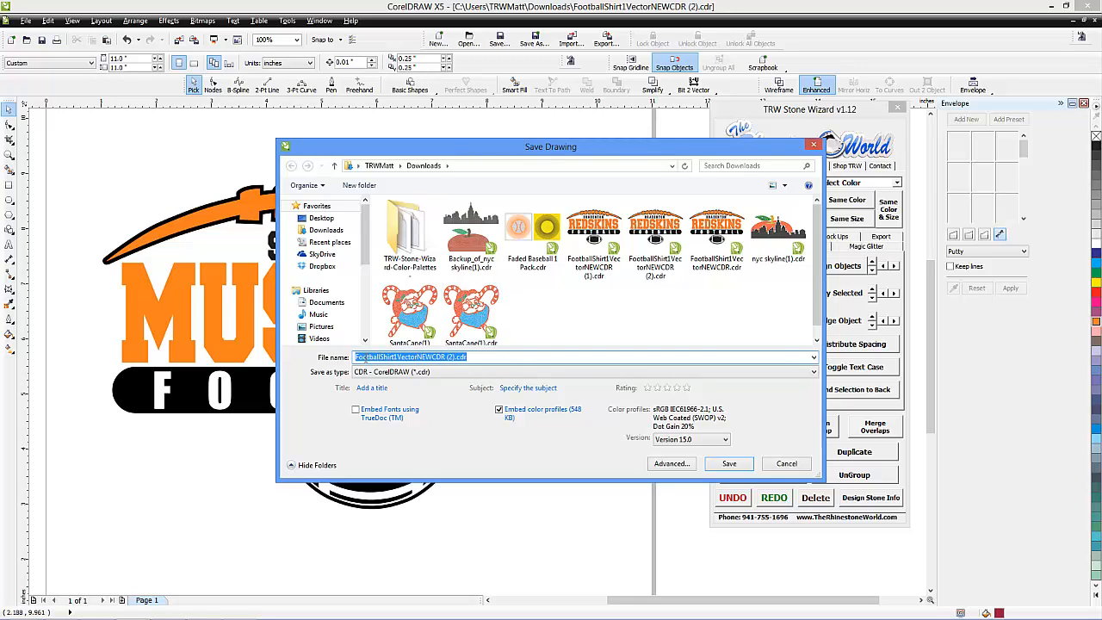
left_click(730, 463)
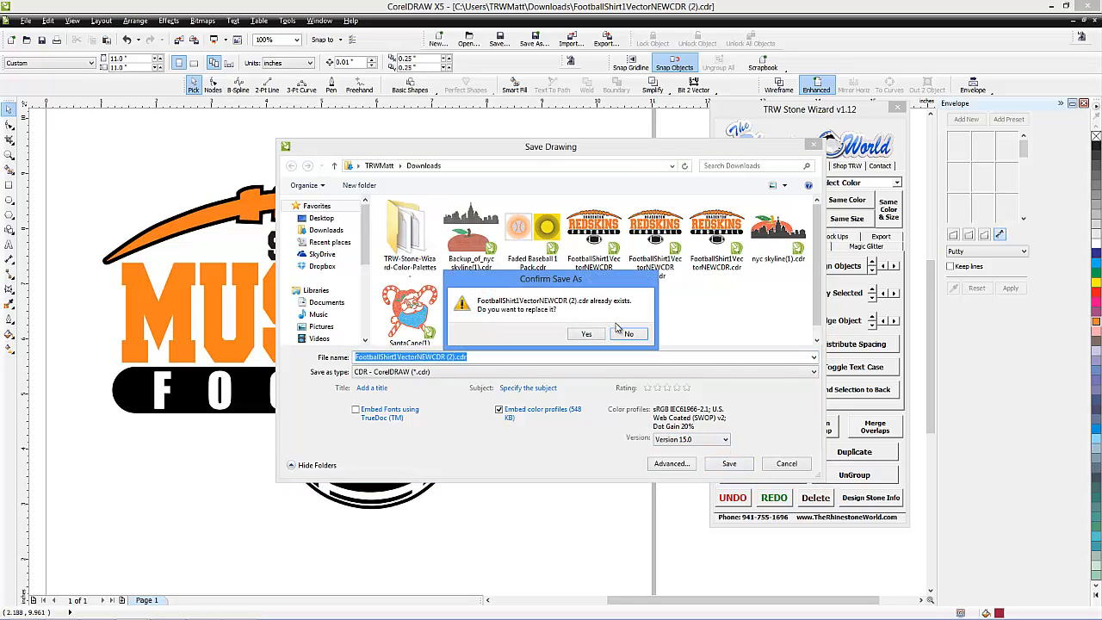
left_click(585, 335)
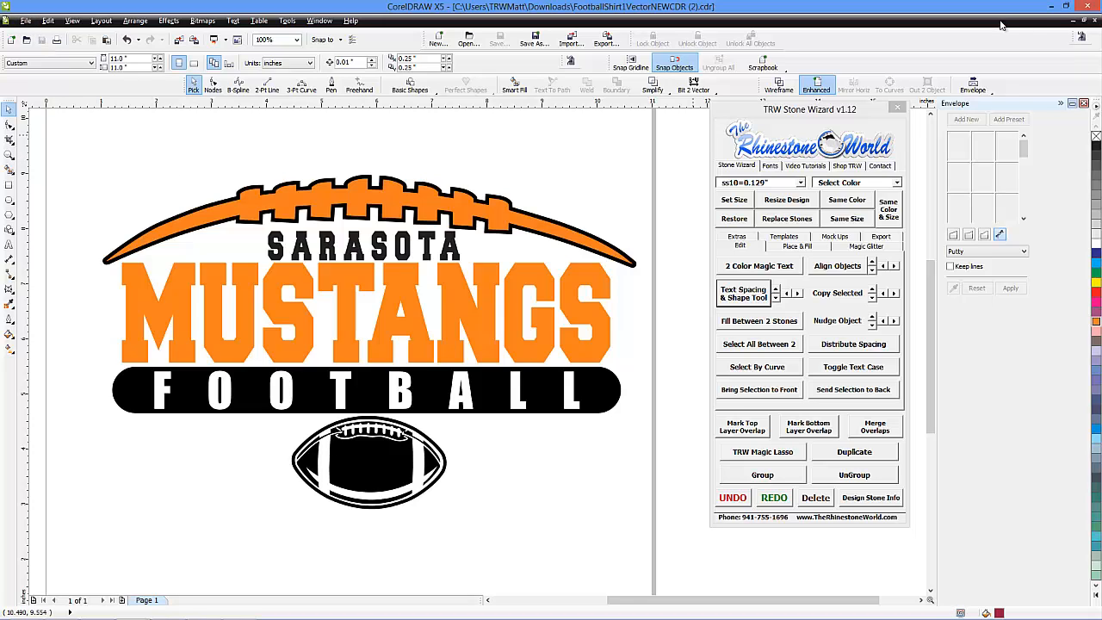
Close the drawing and open Backup_of_FootballShirt1VectorNEWCDR (2).cdr from the Downloads folder
left_click(1094, 23)
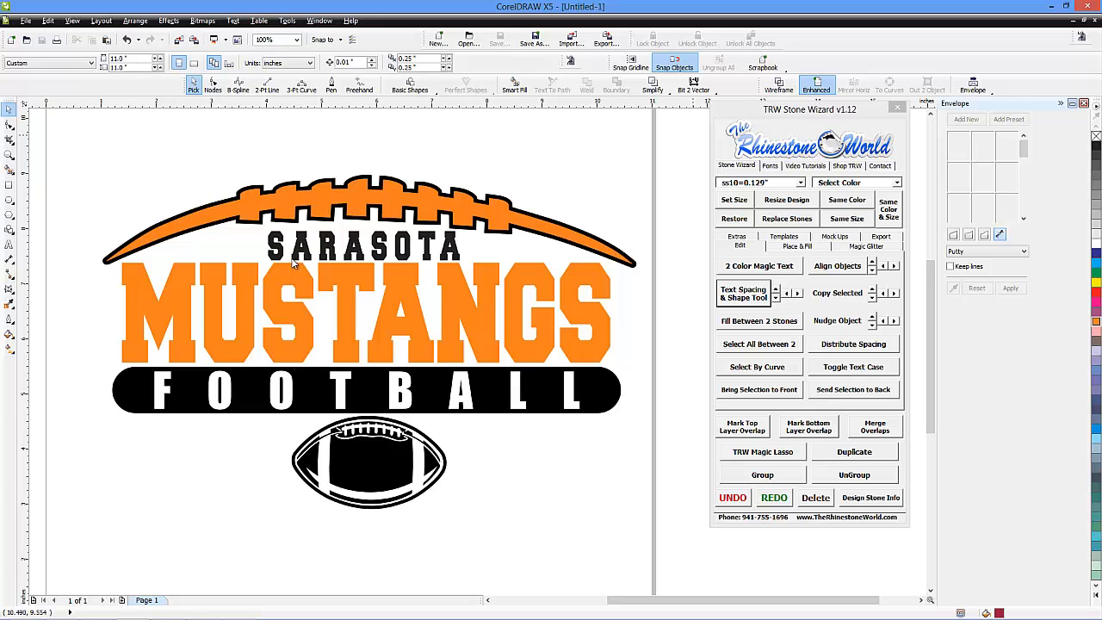
left_click(26, 20)
left_click(43, 58)
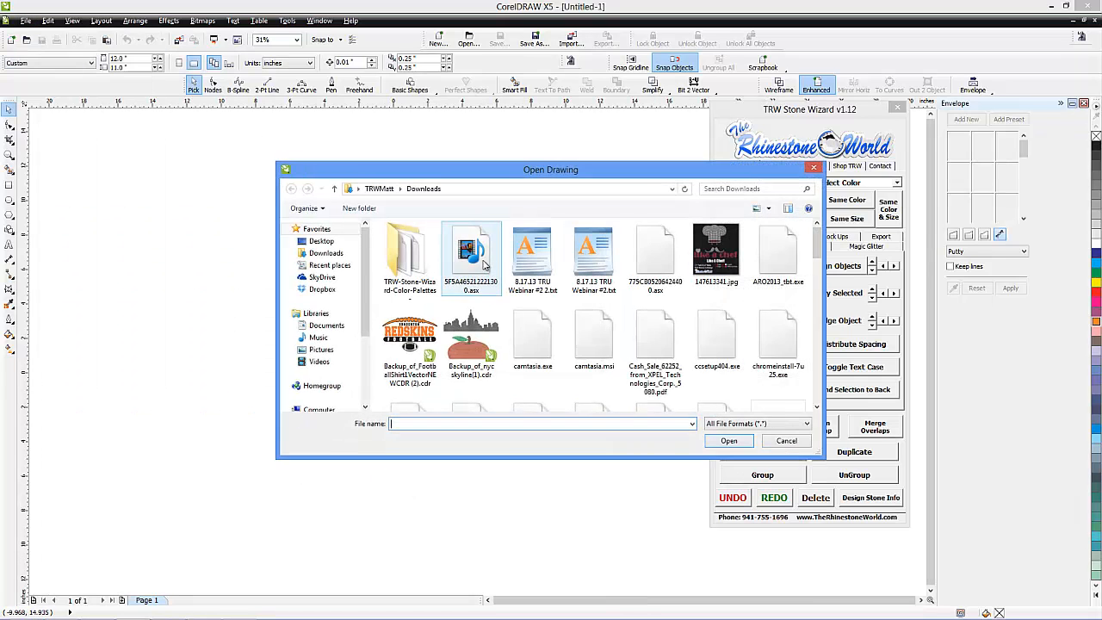
double_click(410, 338)
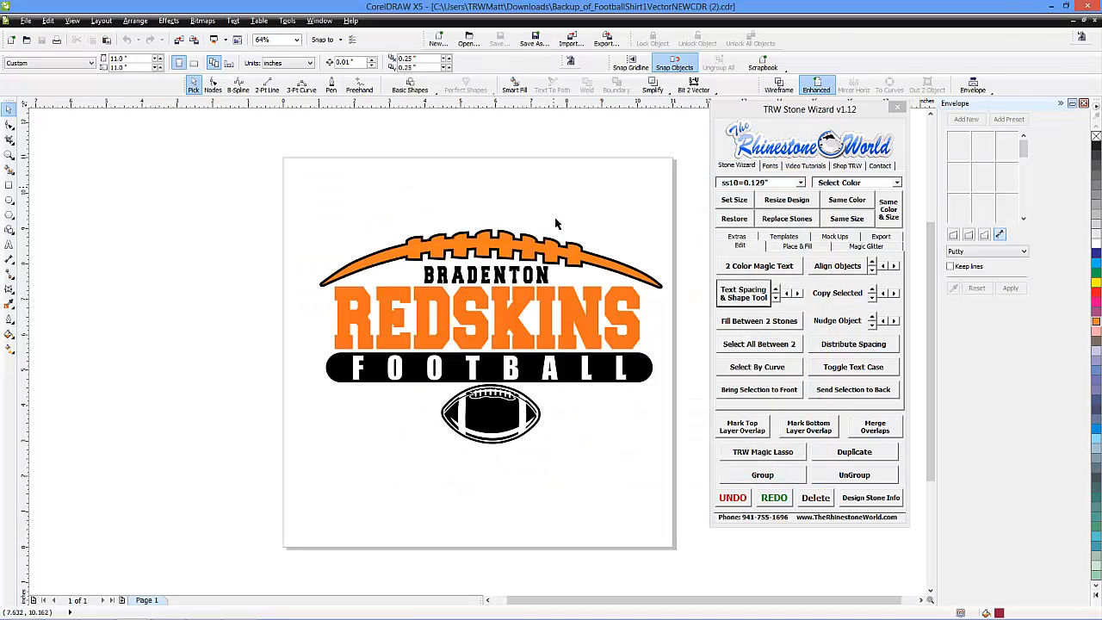
Check whether the REDSKINS lettering can be edited as text, and select it to examine its object type
left_click(9, 246)
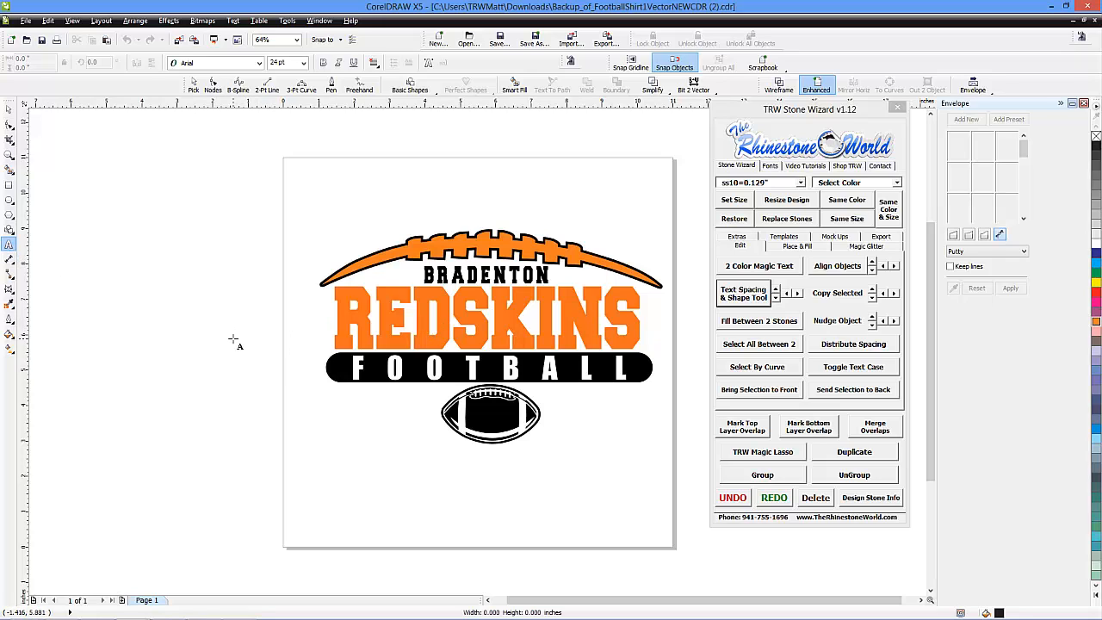
left_click(233, 336)
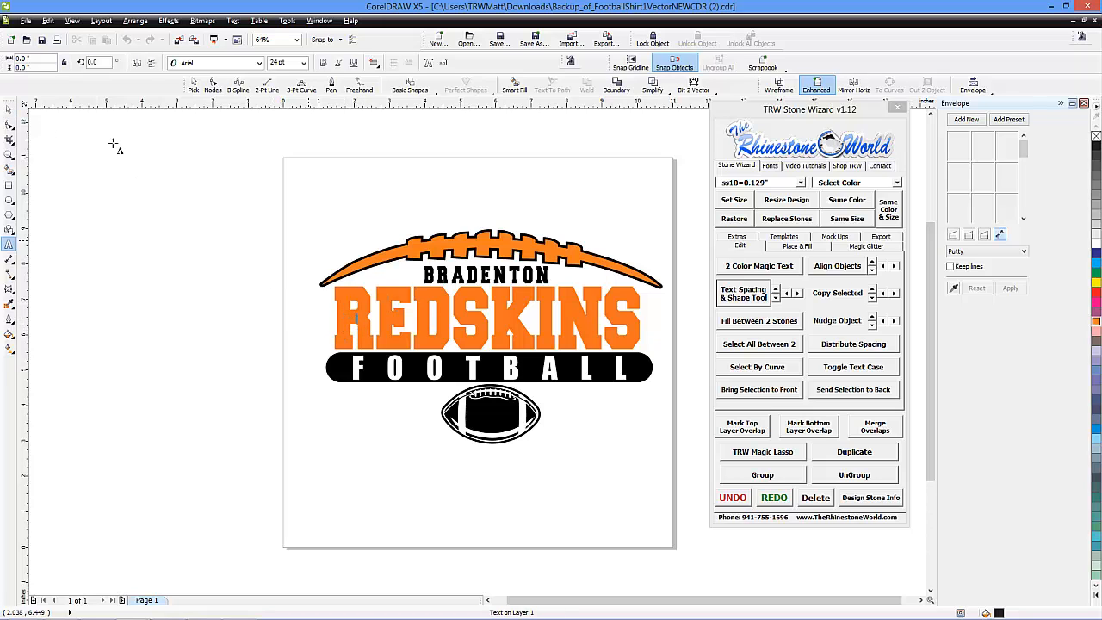
left_click(9, 108)
left_click(424, 319)
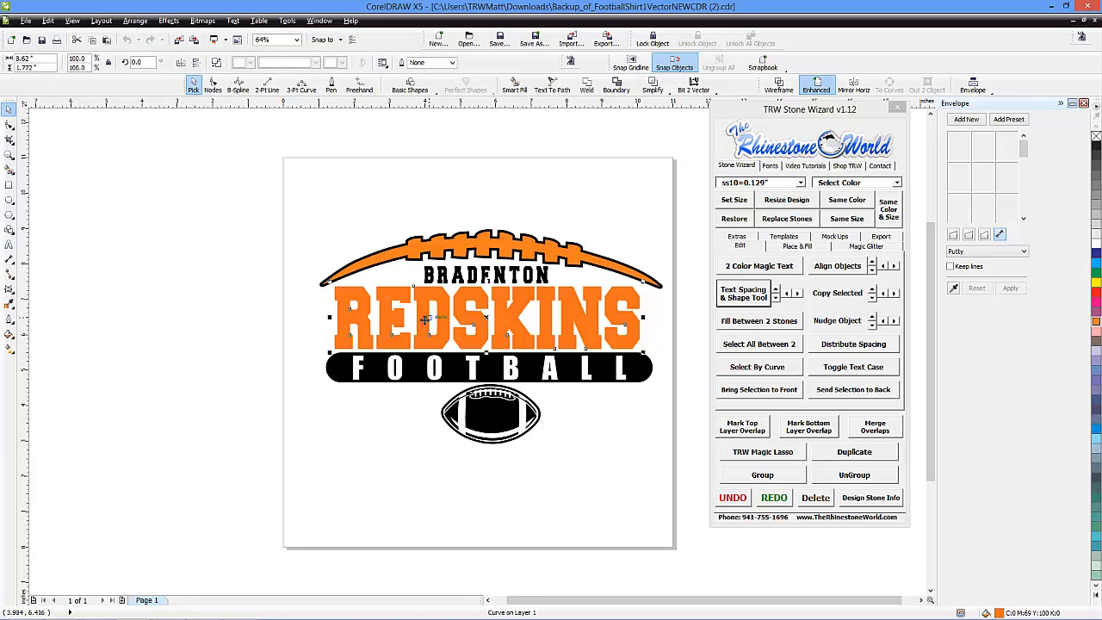
Examine the curve nodes of the REDSKINS lettering with the Shape tool
key("F10")
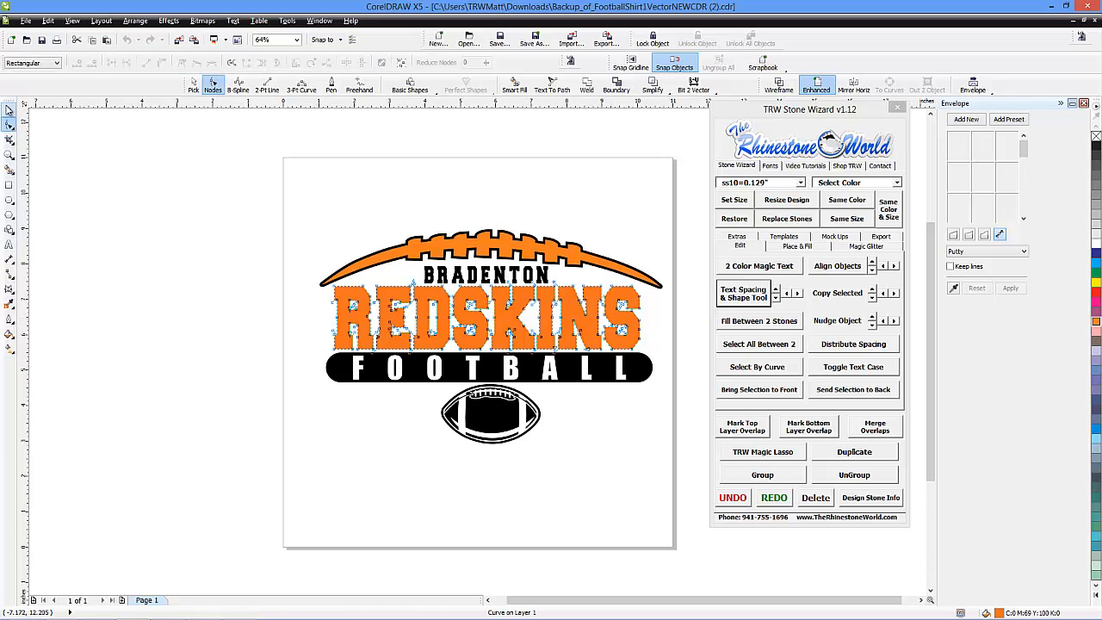
left_click(9, 108)
left_click(241, 238)
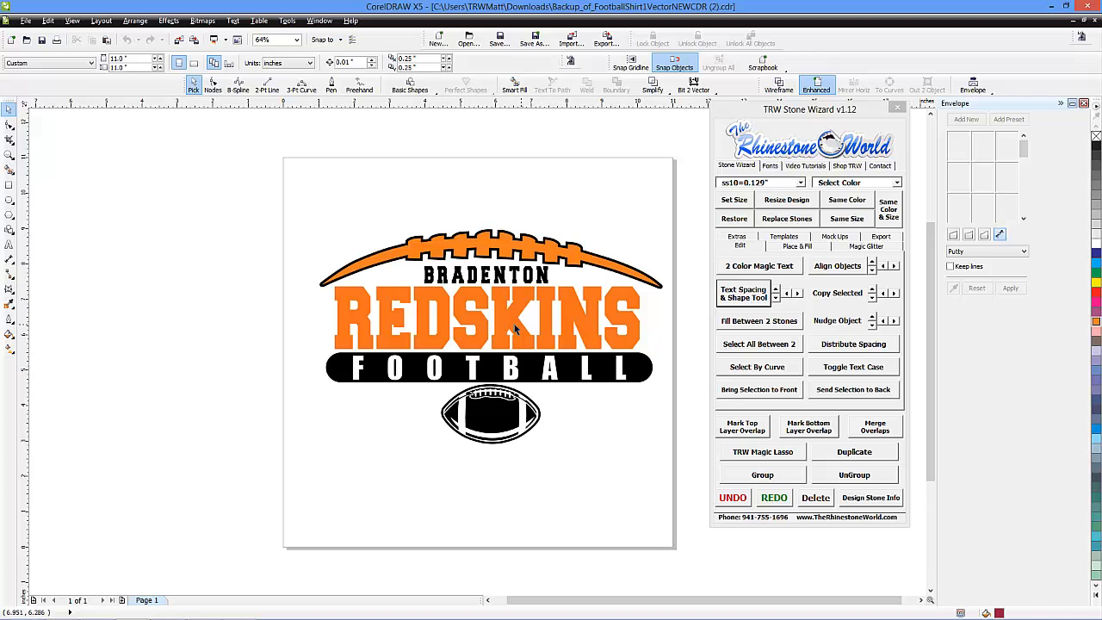
left_click(514, 324)
key("F10")
scroll(523, 319, "up", 3)
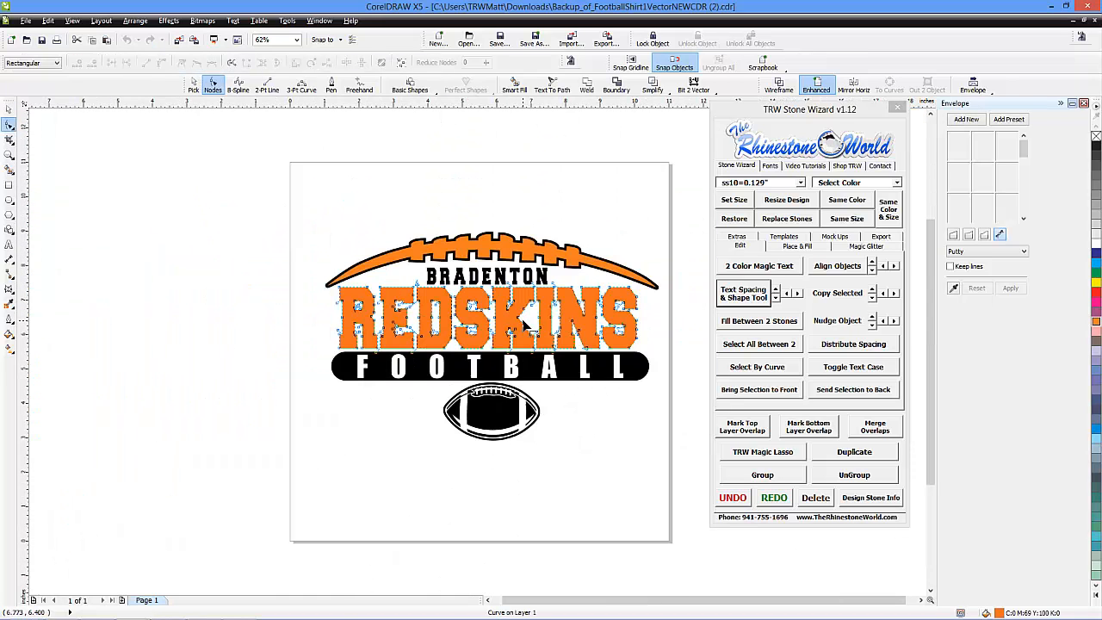
left_click(9, 108)
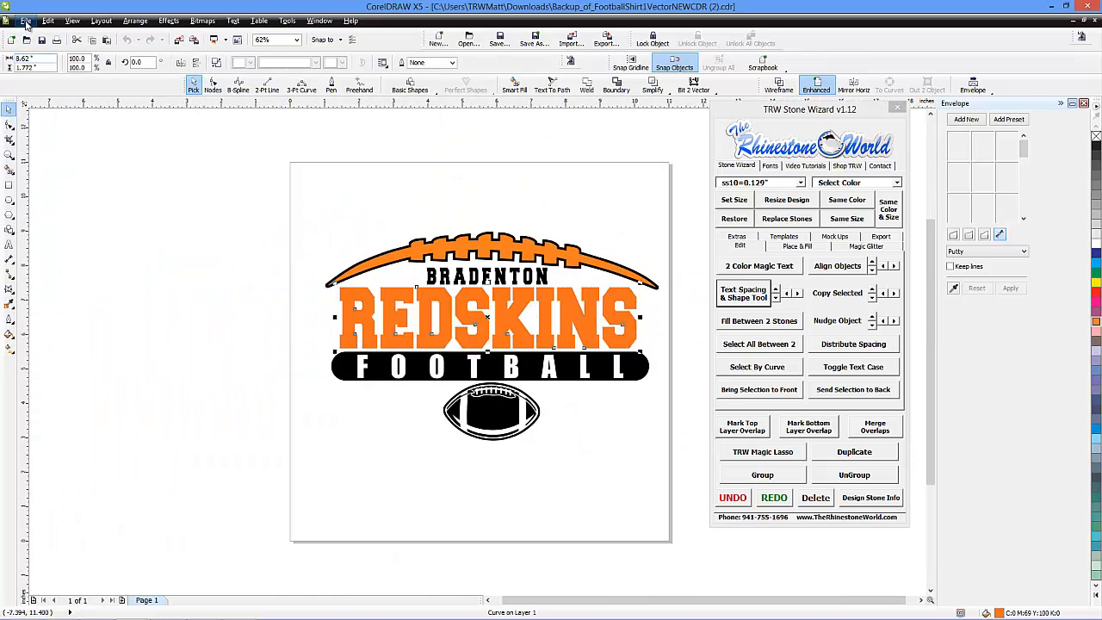
Open FootballShirt1VectorNEWCDR (2).cdr from the Downloads folder, listing the files in Details view sorted by date
left_click(26, 21)
left_click(43, 57)
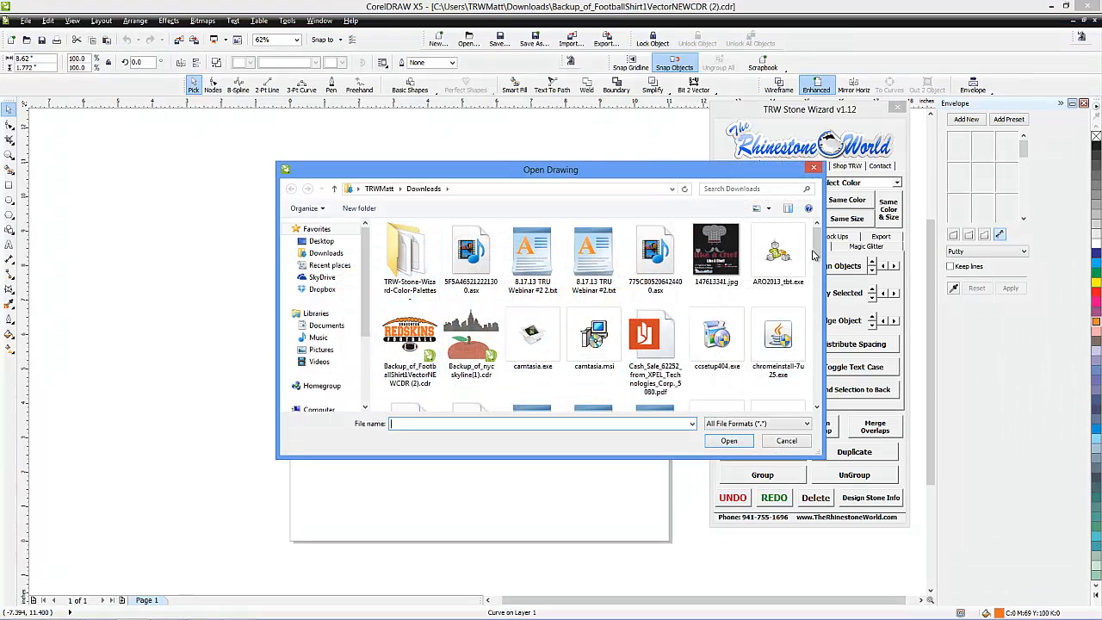
left_click_drag(814, 254, 825, 276)
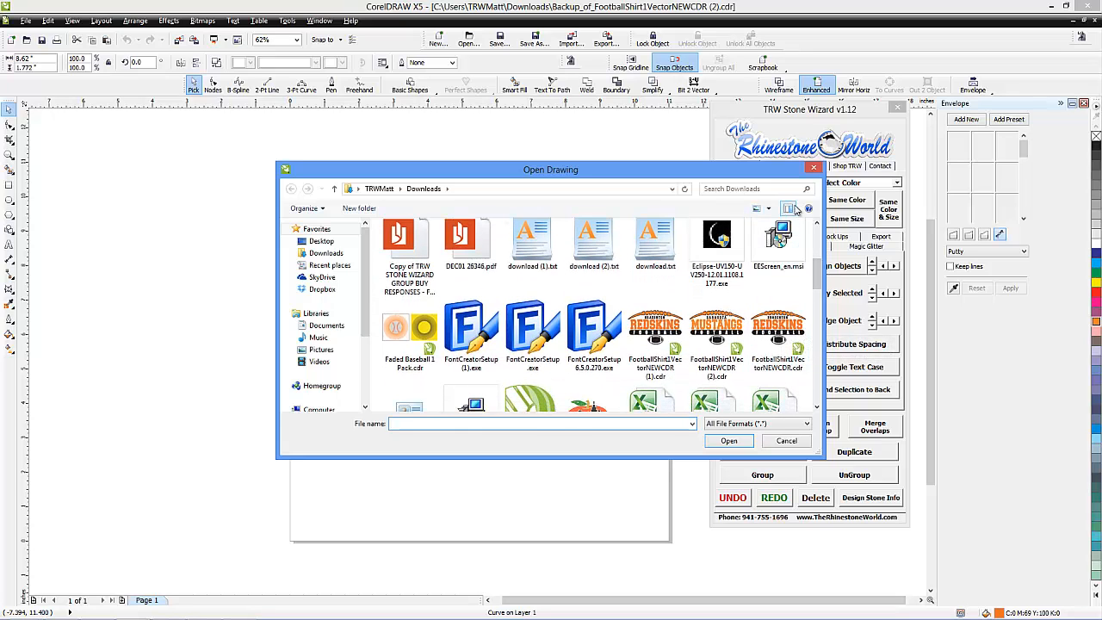
left_click(769, 213)
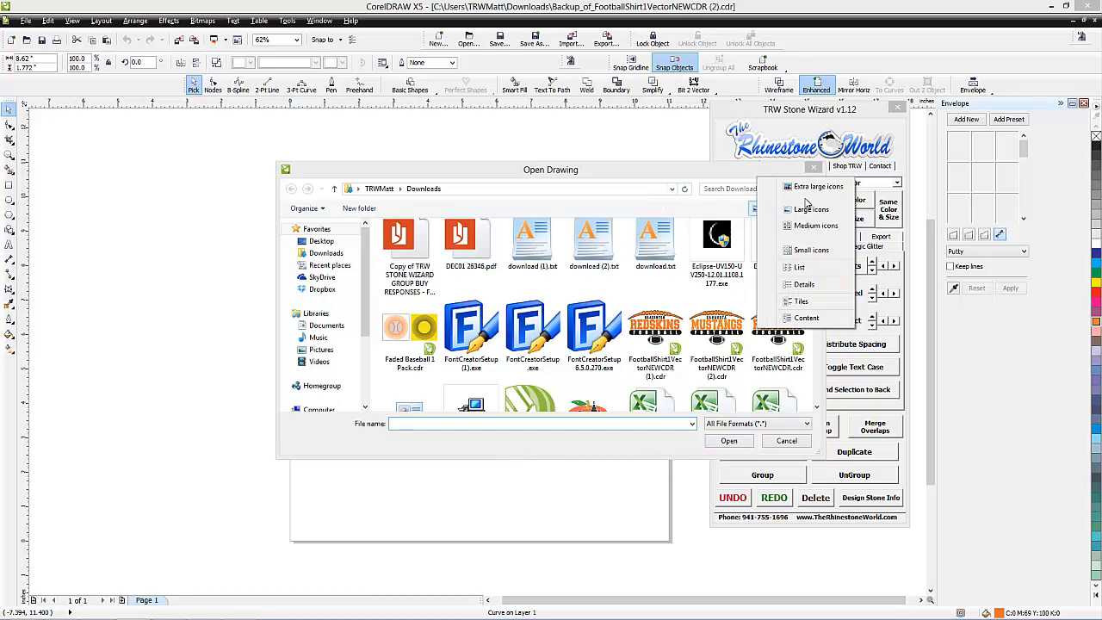
left_click(811, 284)
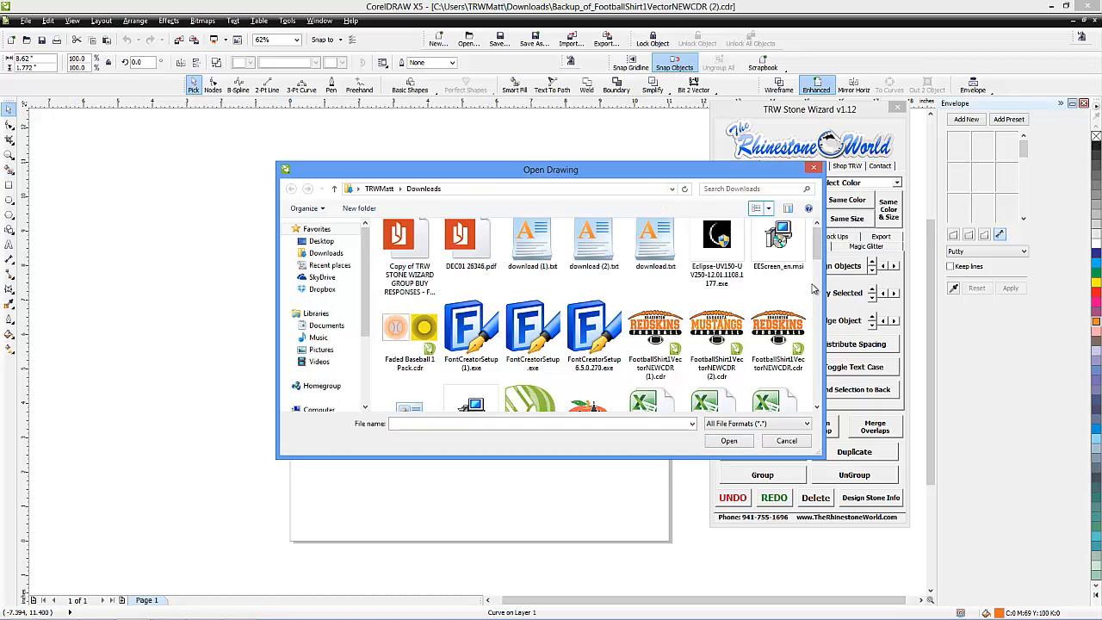
left_click(474, 224)
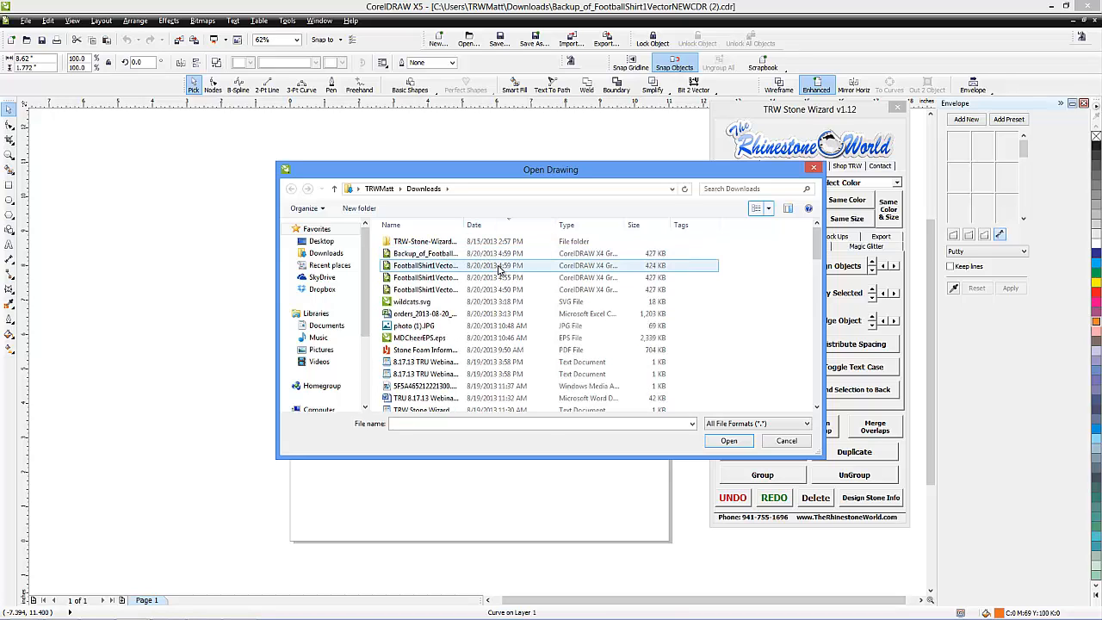
left_click(498, 267)
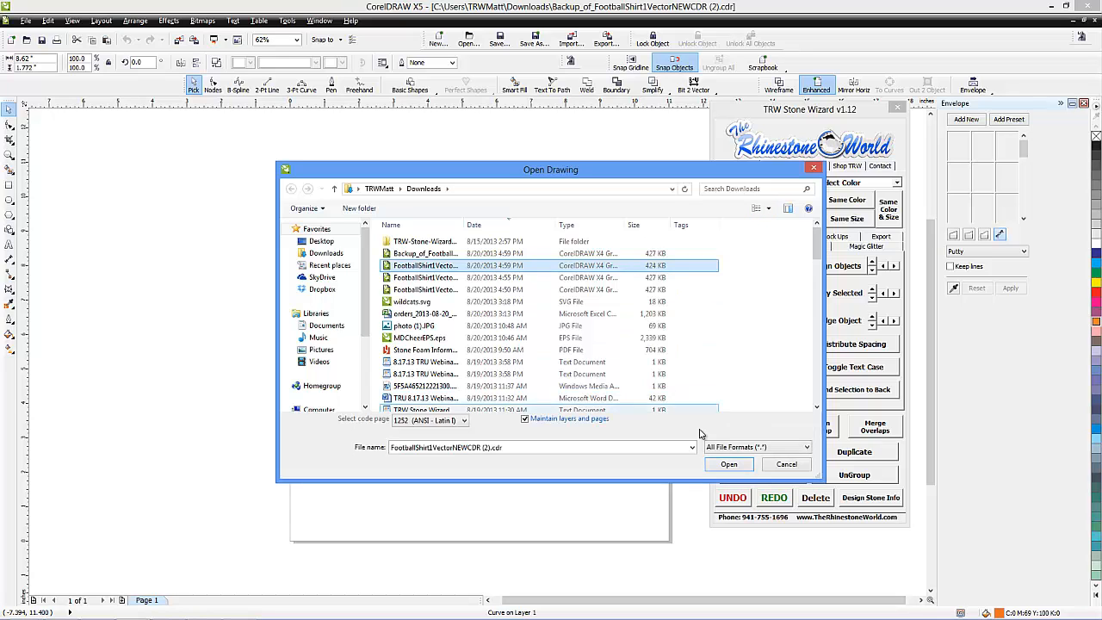
left_click(729, 464)
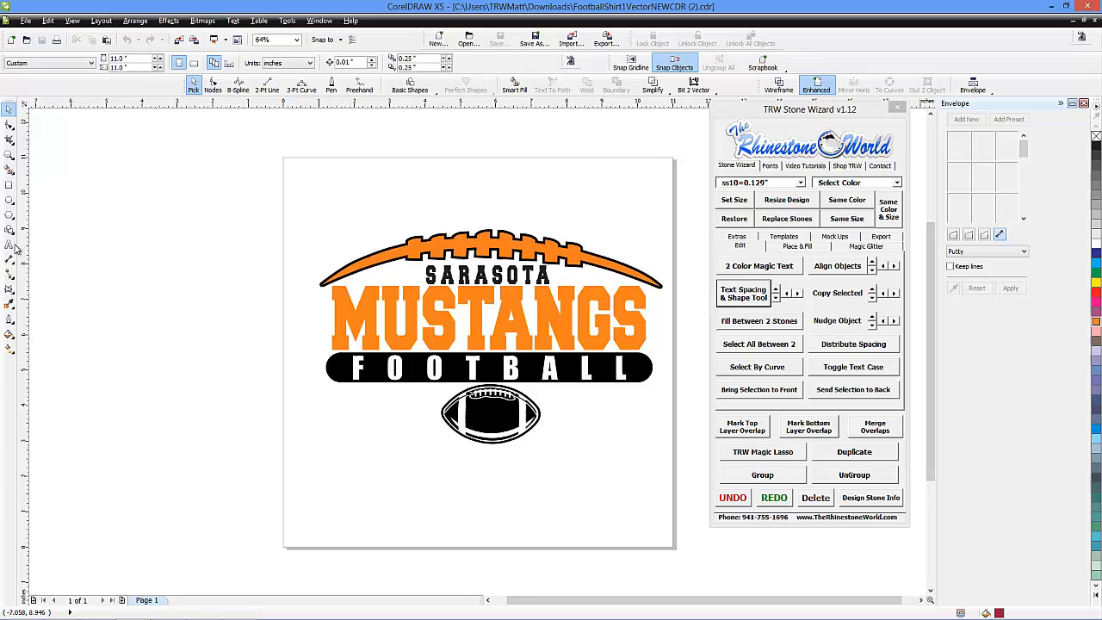
Check that the MUSTANGS lettering opens as editable text, close the text editor without changes and deselect it
left_click(10, 245)
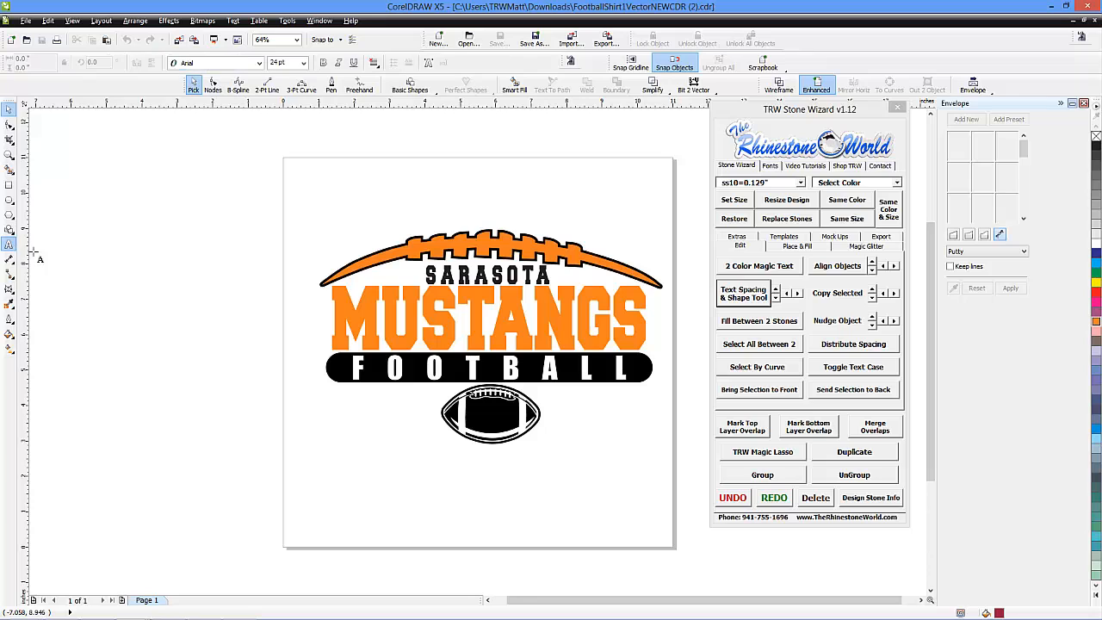
left_click(369, 325)
key("ctrl+shift+t")
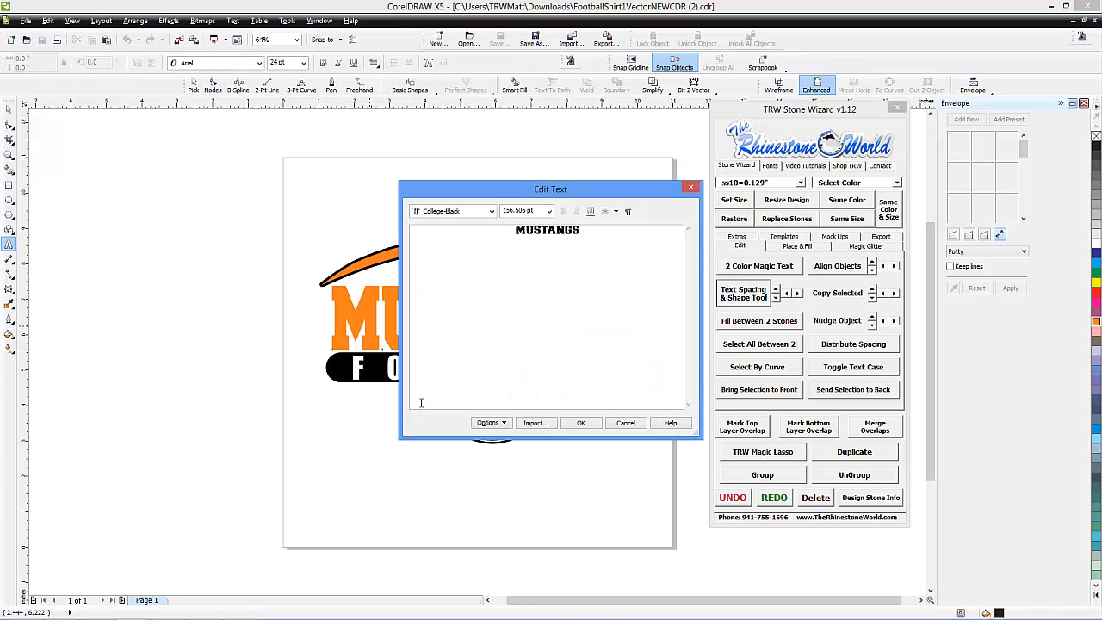
left_click(690, 188)
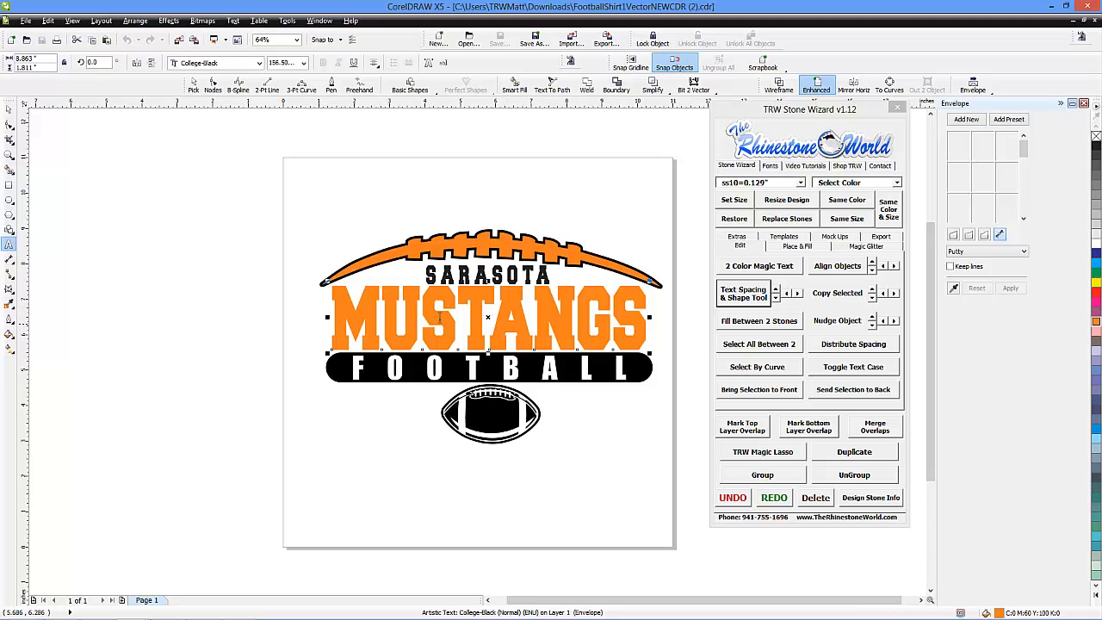
left_click(9, 108)
left_click(221, 233)
Change the wording of the enveloped MUSTANGS text to WILDCATS
left_click(10, 244)
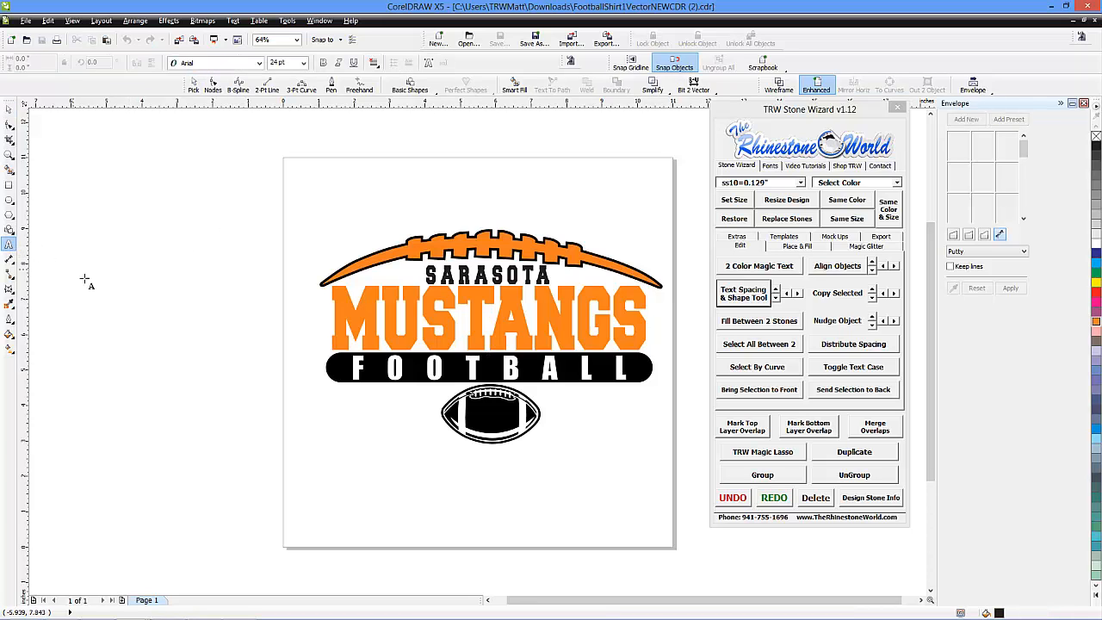
left_click(371, 321)
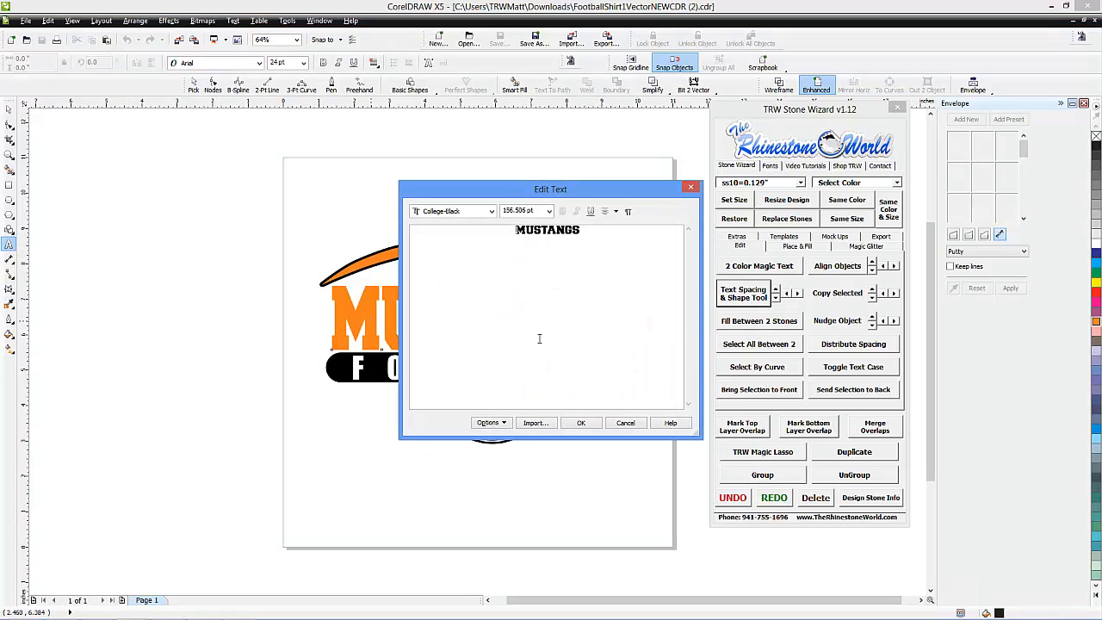
left_click_drag(589, 236, 434, 225)
type("WILDCATS")
left_click(583, 422)
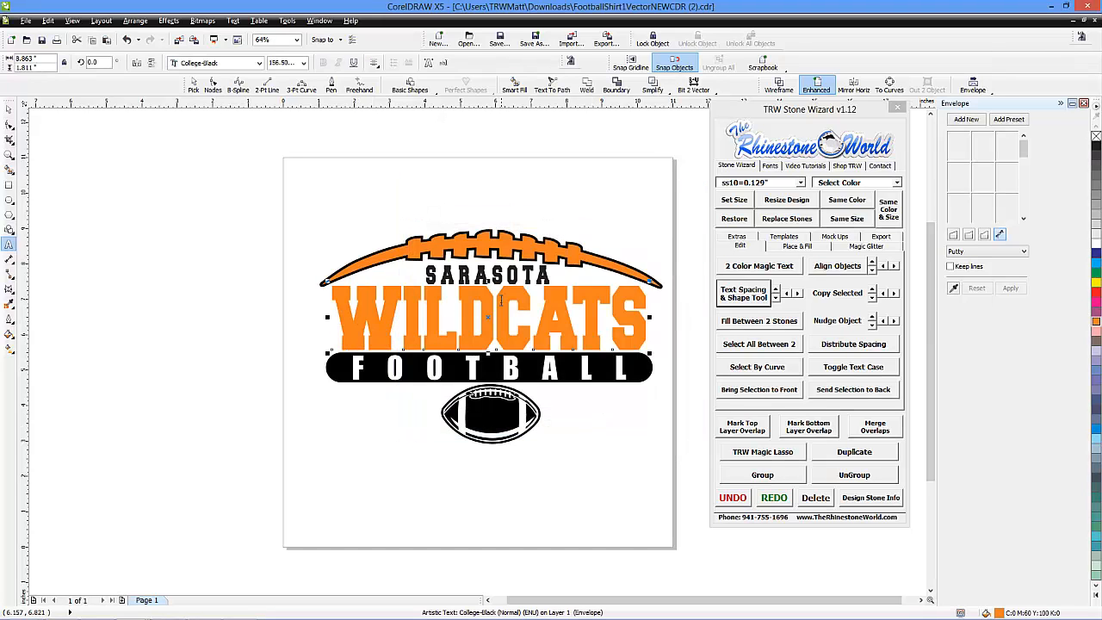
Change the wording of the SARASOTA text above the team name to BRADENTON
left_click(488, 274)
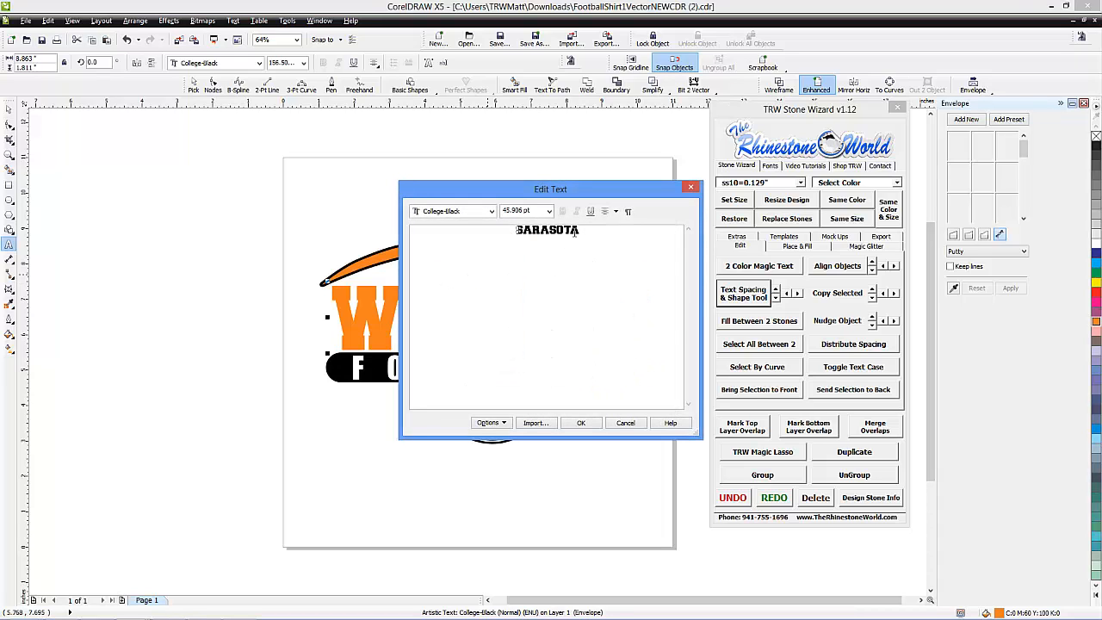
left_click_drag(575, 231, 461, 228)
type("BRADENTON")
left_click(593, 424)
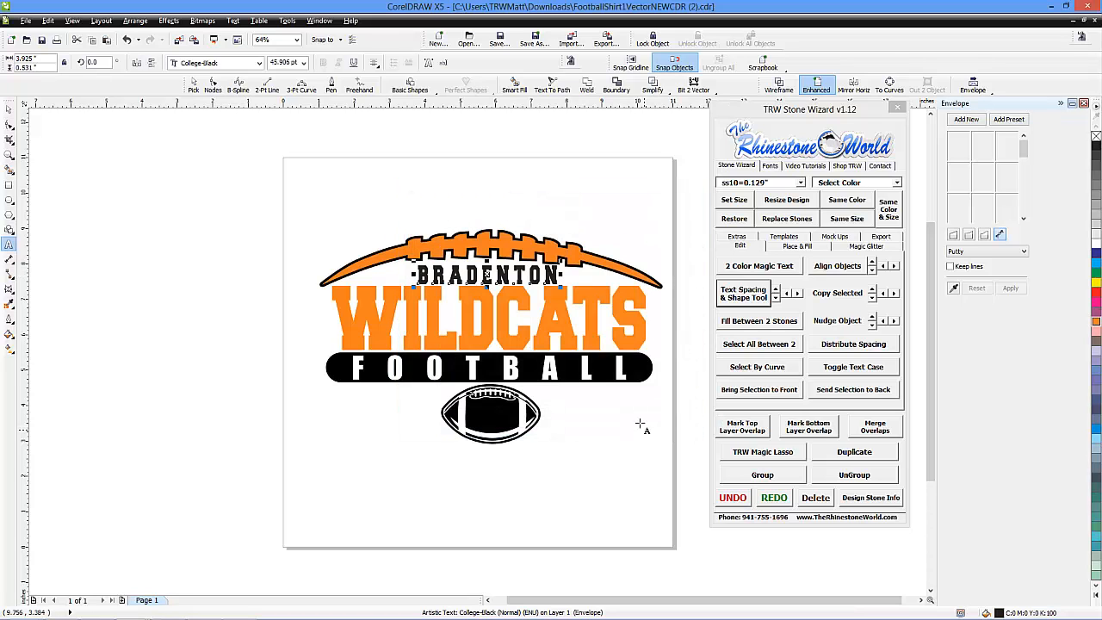
Select all objects of the shirt design to review it as a whole, and clear the selection
left_click(8, 109)
scroll(252, 292, "down", 2)
left_click_drag(227, 210, 470, 413)
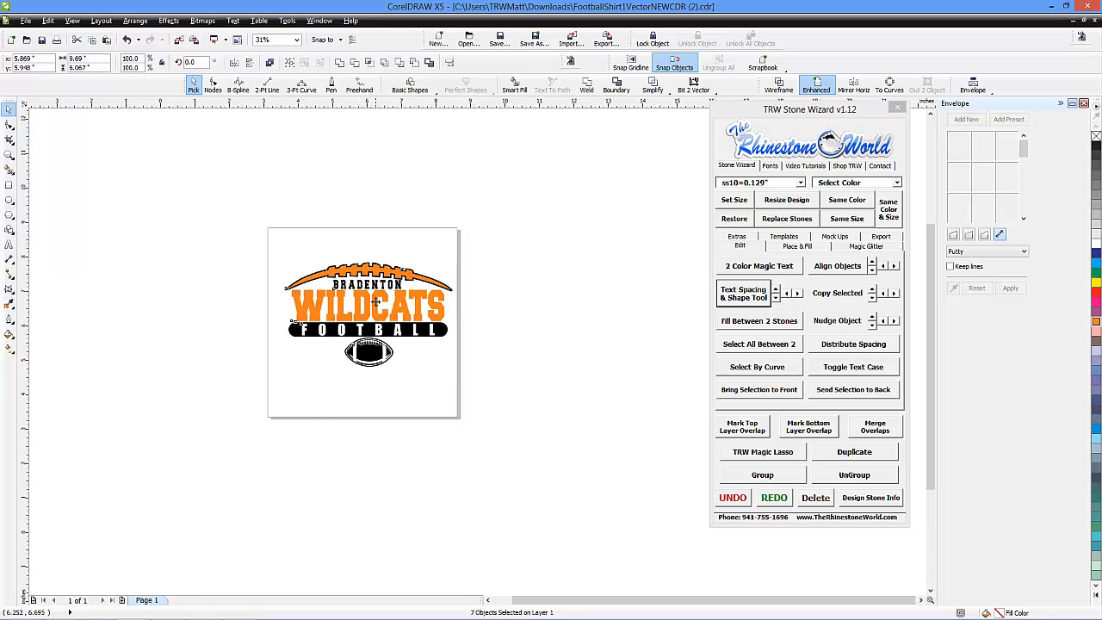
scroll(376, 301, "up", 2)
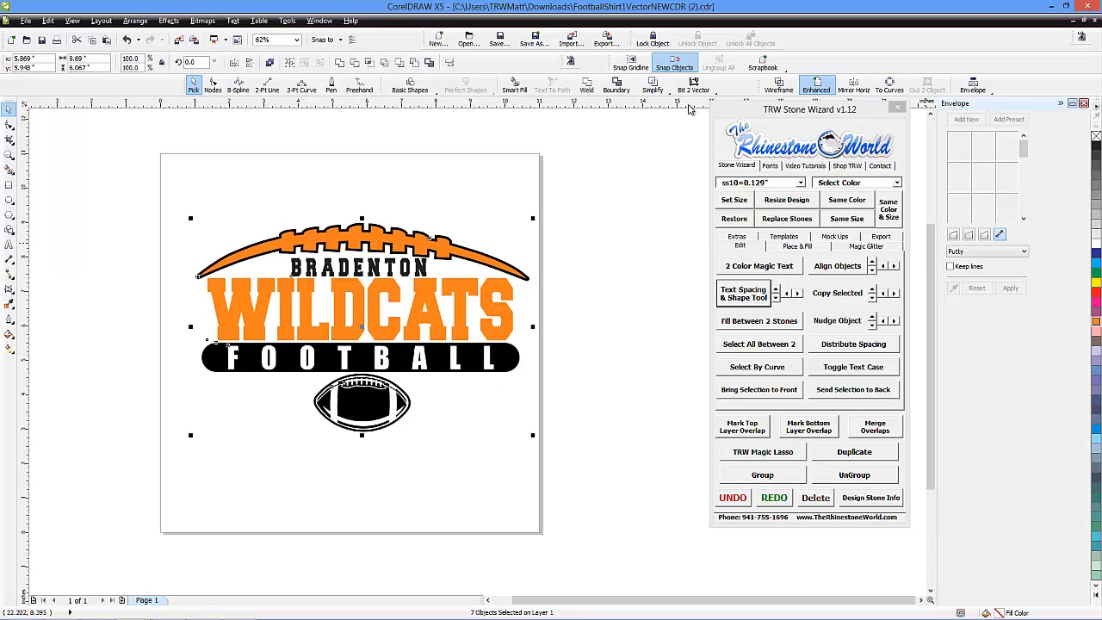
left_click(594, 216)
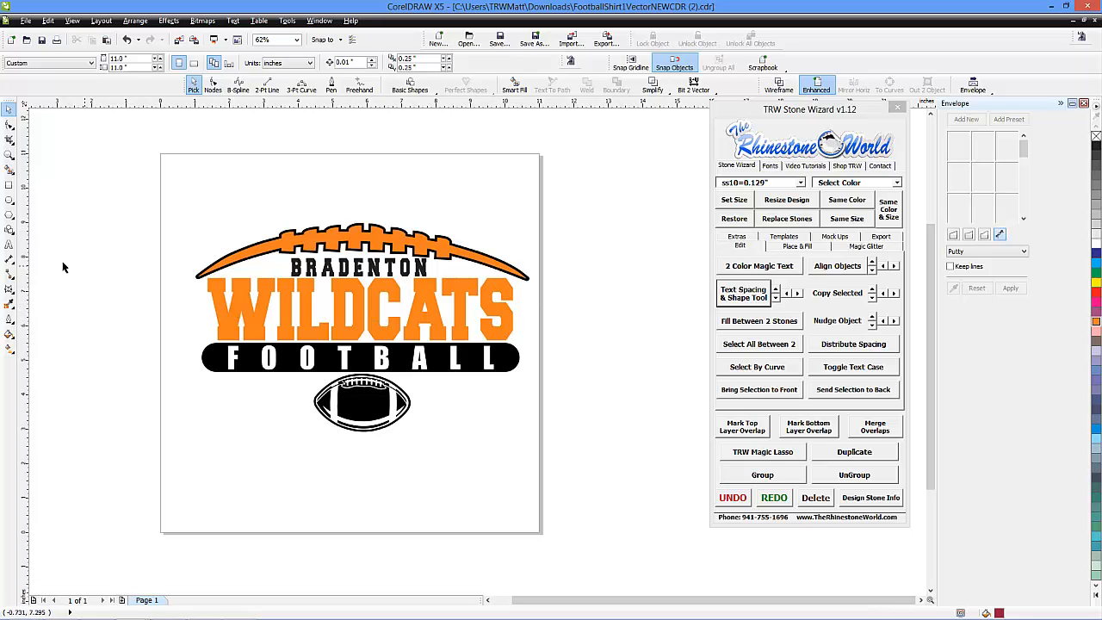
Open the WILDCATS text for editing to review its text and font settings, and close it without changes
left_click(8, 244)
key("ctrl+shift+t")
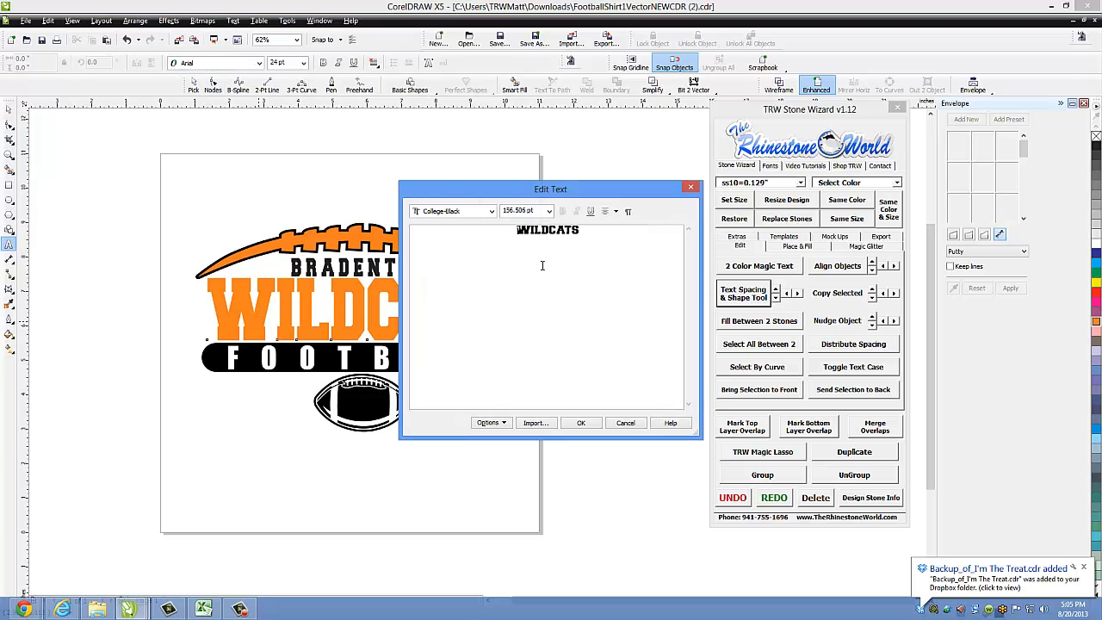
left_click(692, 189)
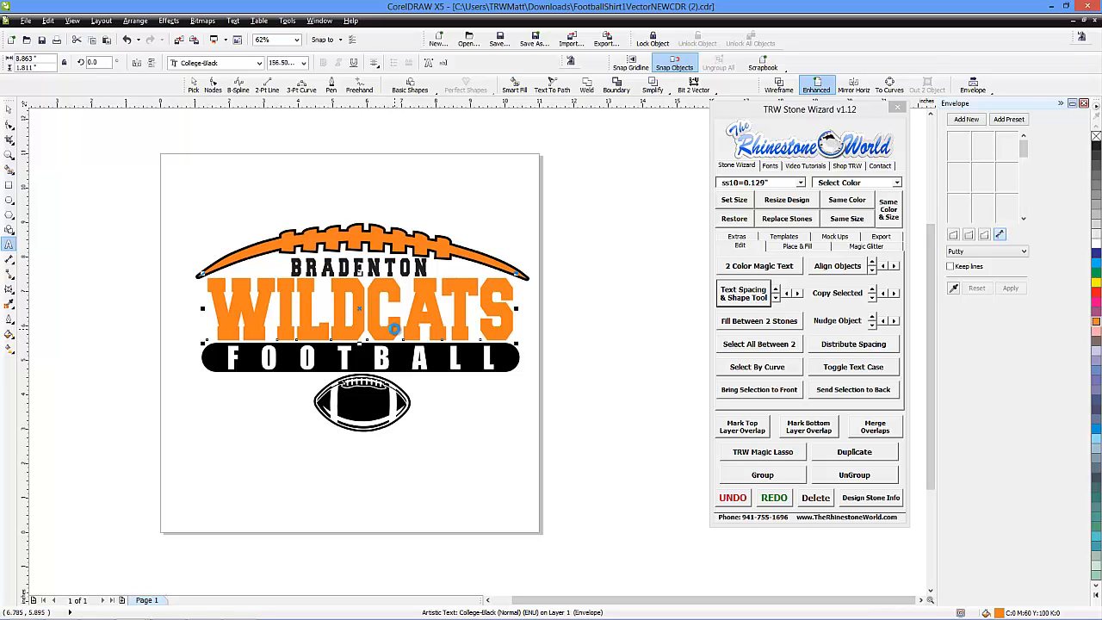
Change the font of the whole WILDCATS text to Cooper Black and deselect it
key("ctrl+shift+t")
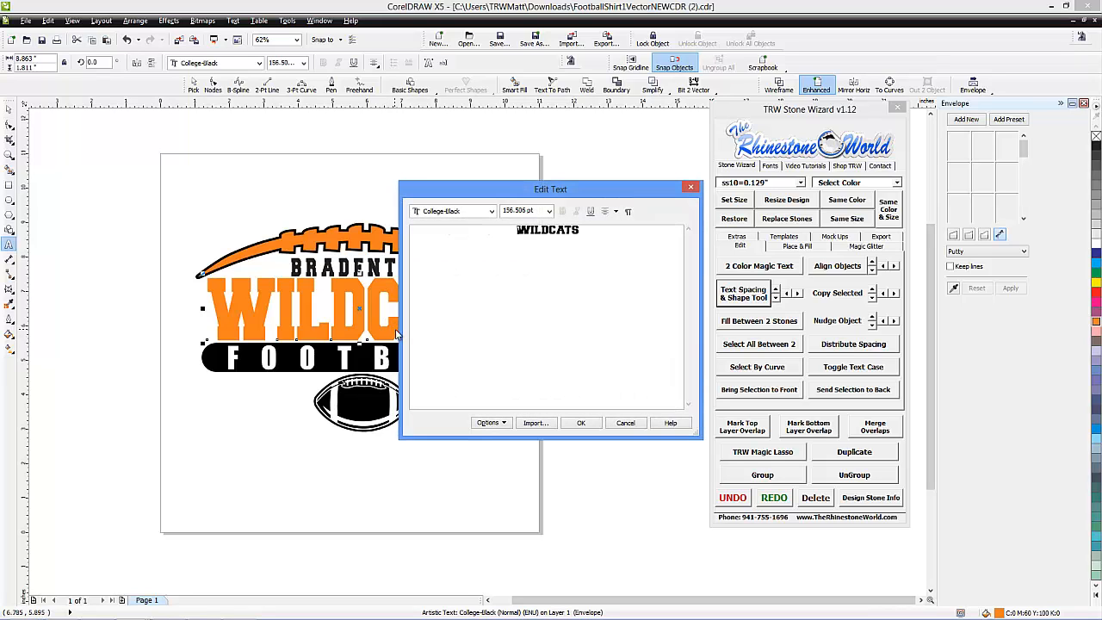
left_click(492, 213)
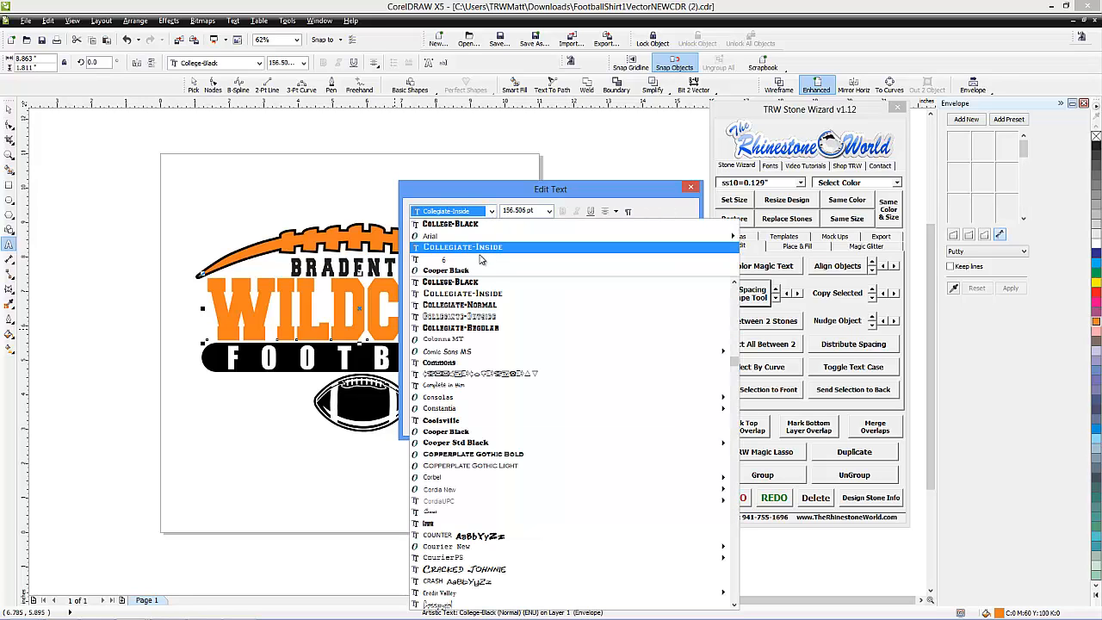
left_click(497, 432)
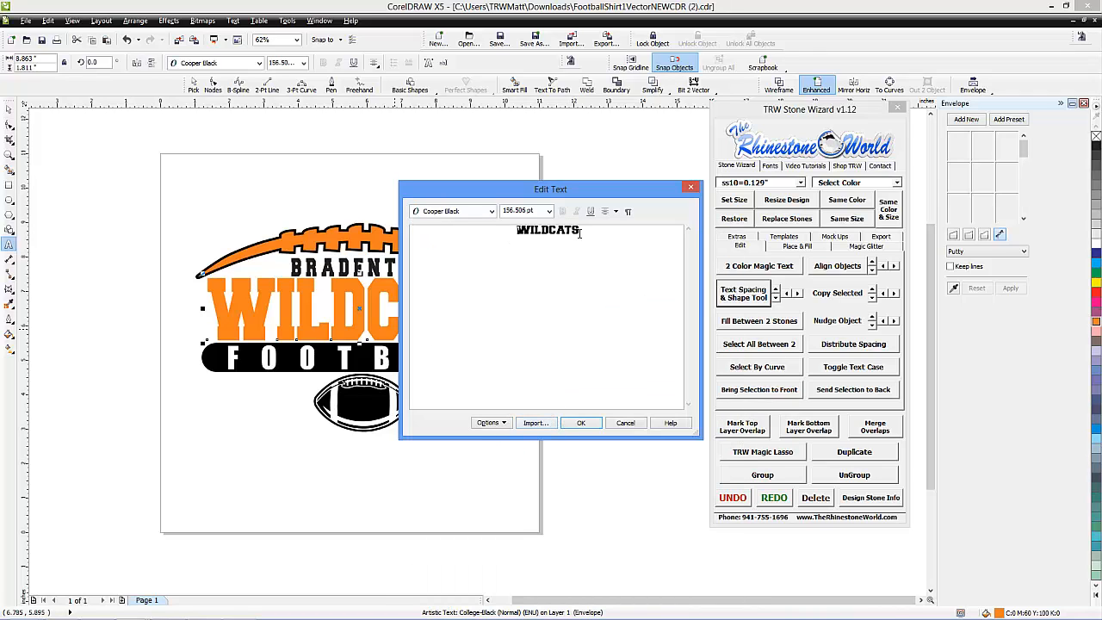
left_click_drag(581, 231, 516, 230)
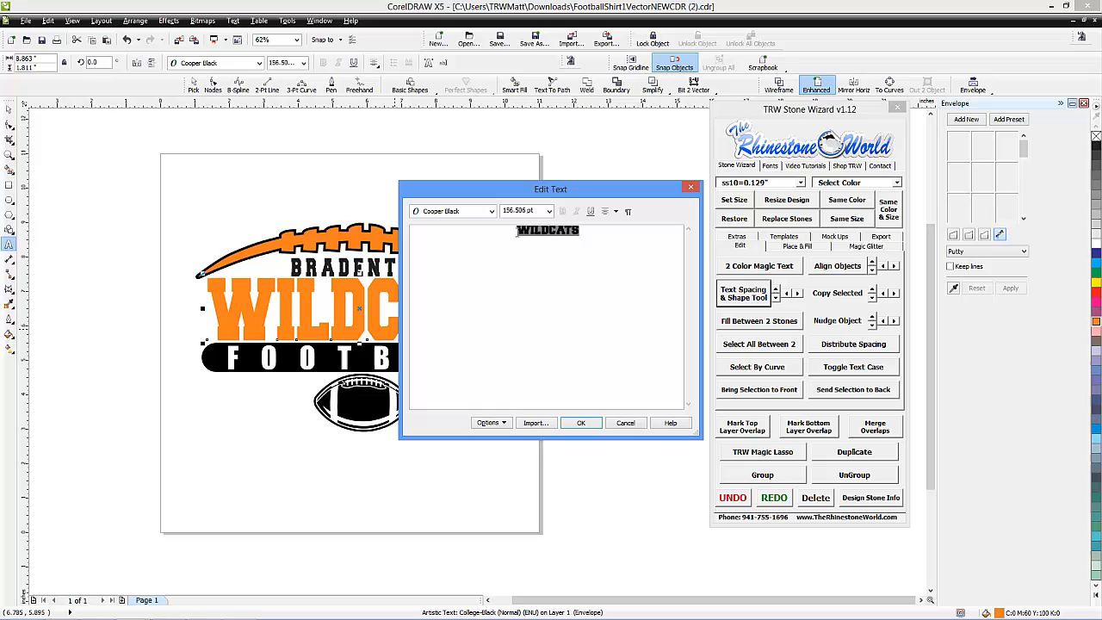
left_click(490, 212)
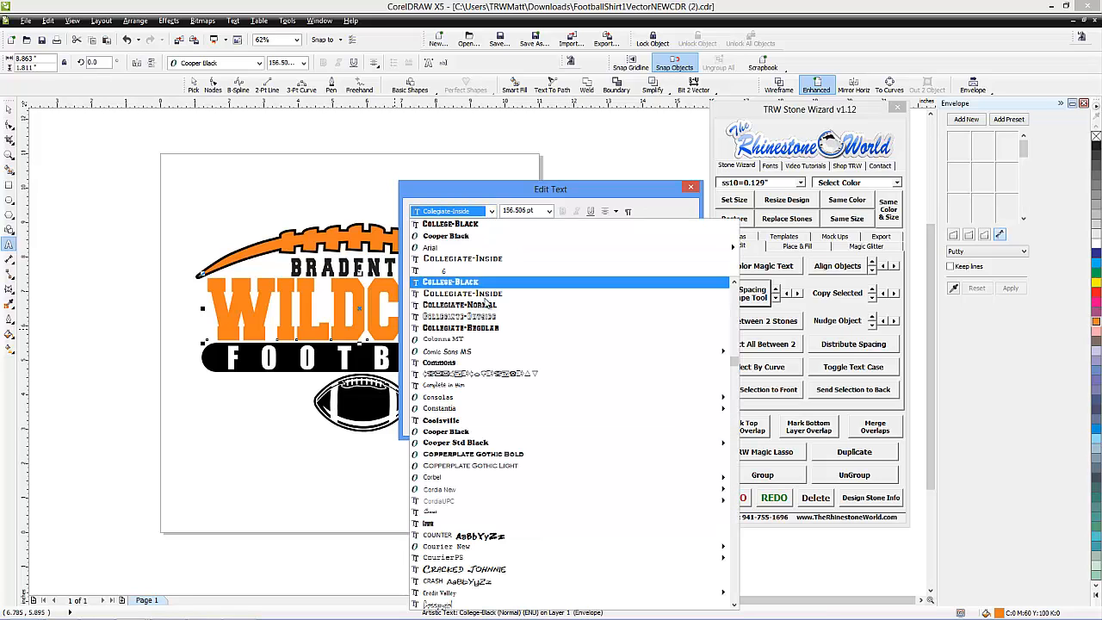
left_click(476, 236)
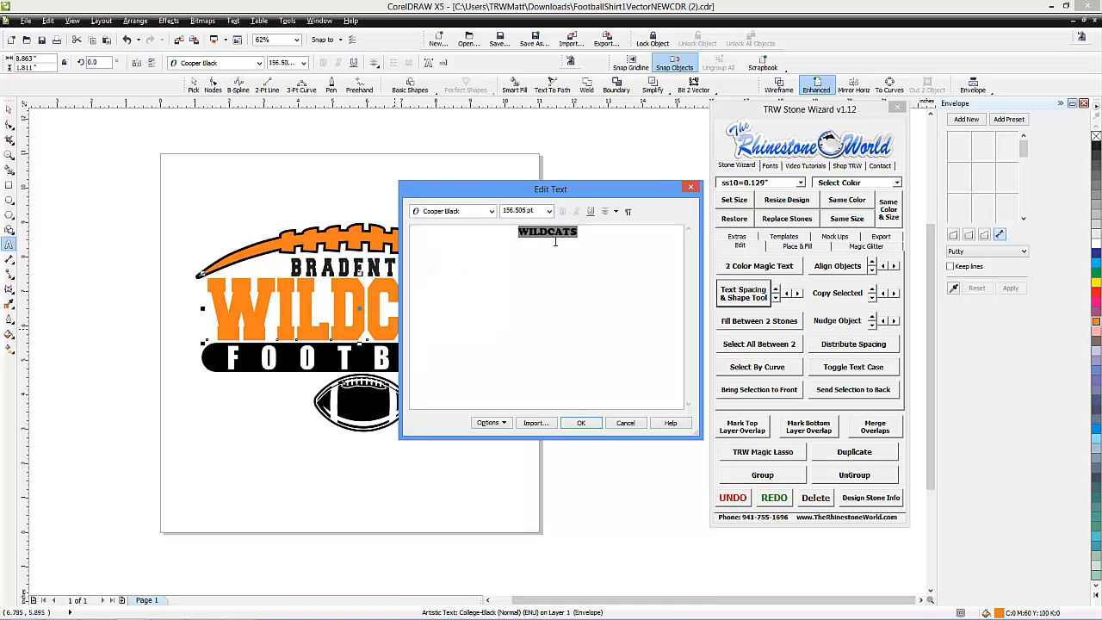
left_click(581, 422)
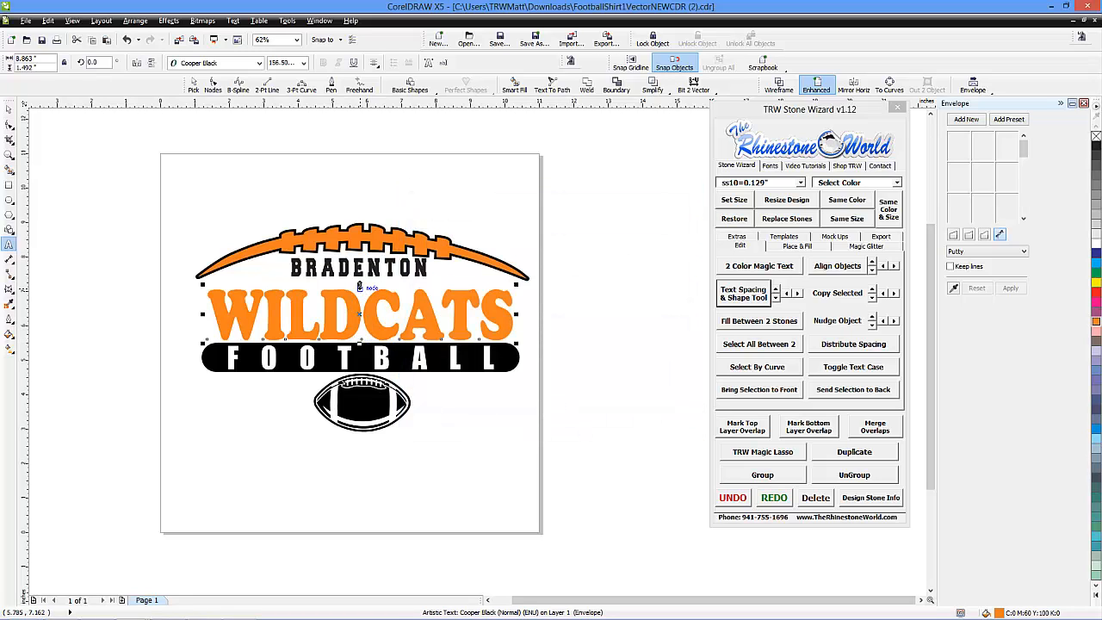
mouse_move(360, 285)
left_mouse_down()
mouse_move(360, 270)
mouse_move(360, 281)
left_mouse_up()
left_click(9, 111)
left_click(203, 215)
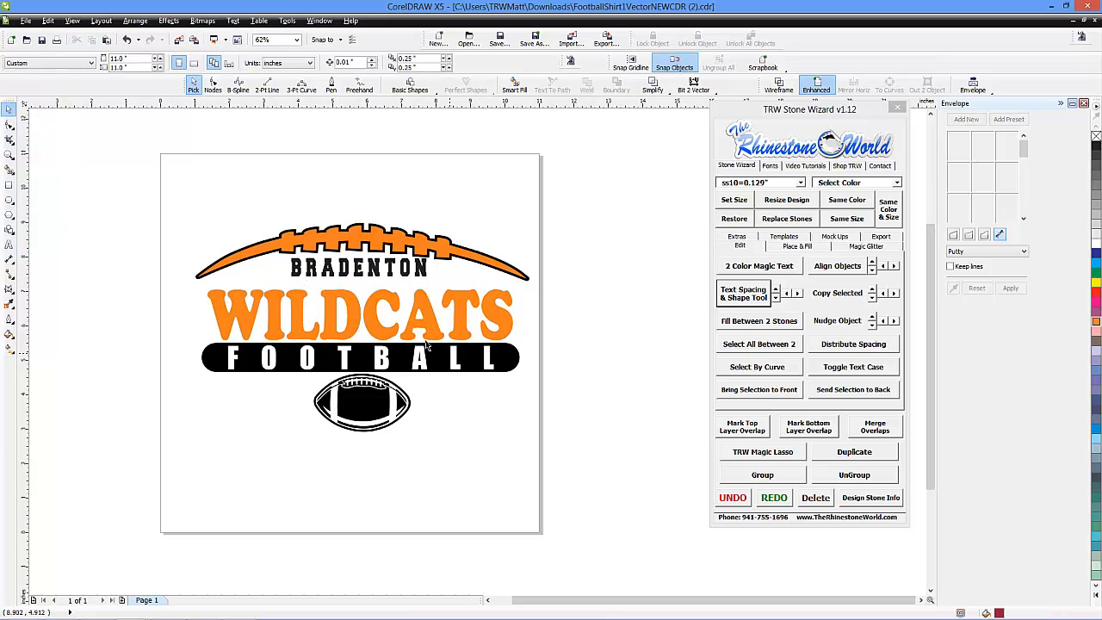